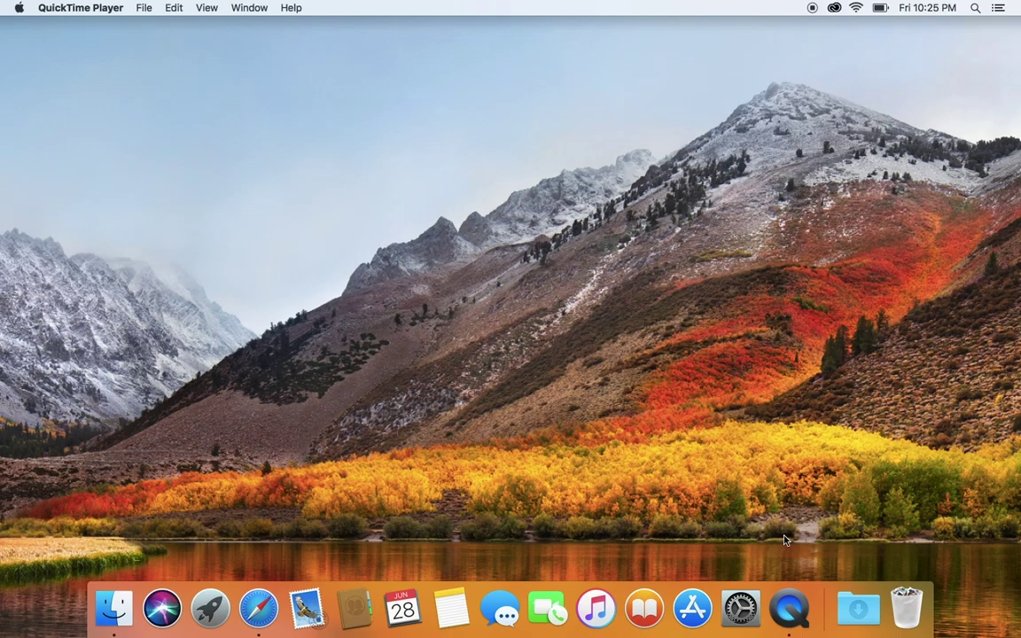
Open the Desktop & Screen Saver preferences and set the screen saver to never start
{"action": "left_click", "coordinate": [740, 608]}
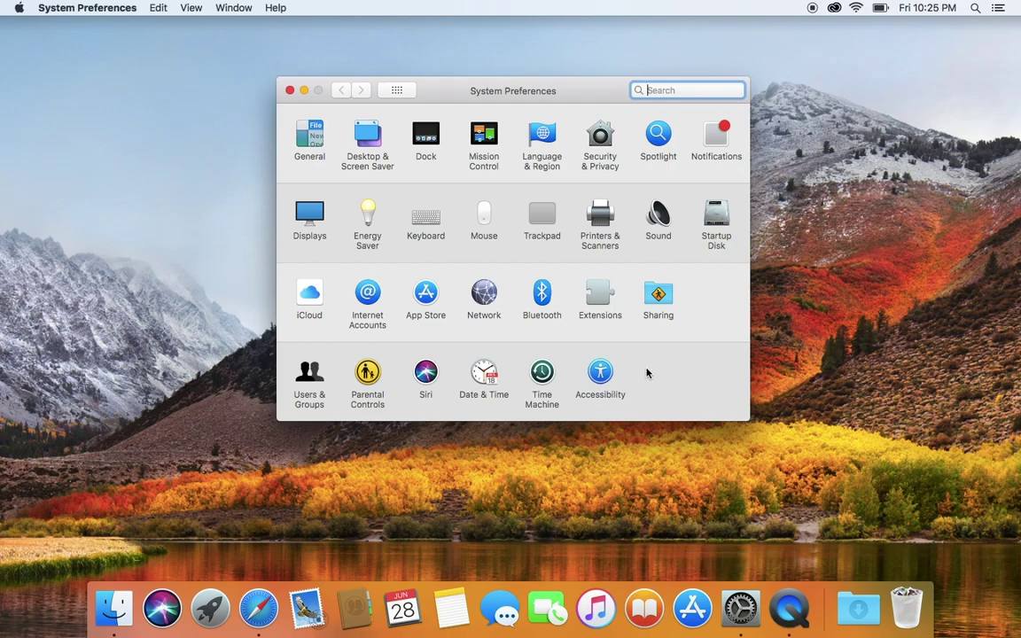
{"action": "left_click", "coordinate": [362, 145]}
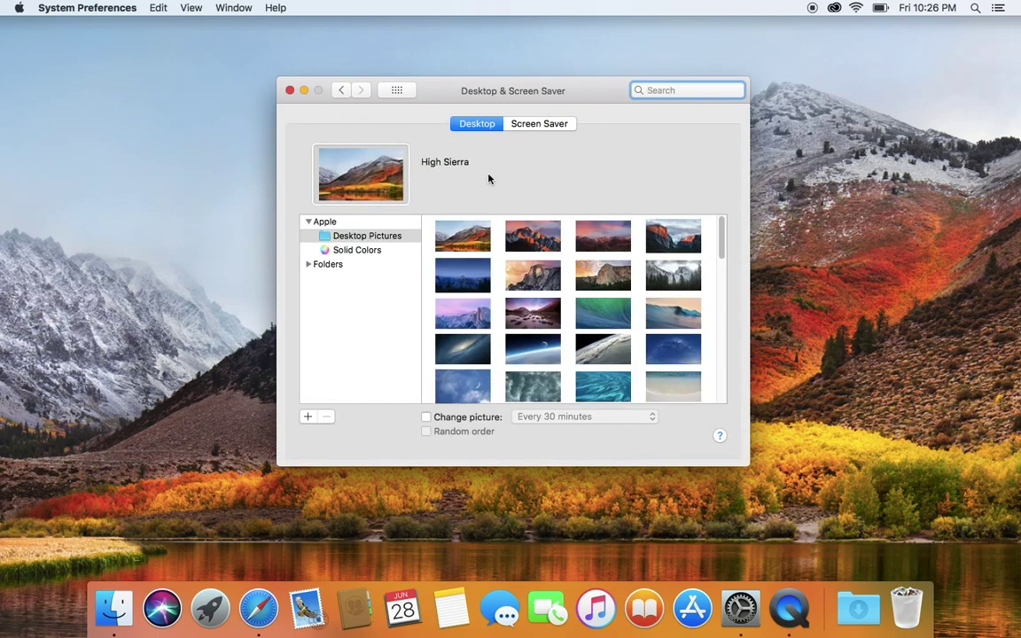
{"action": "left_click", "coordinate": [533, 129]}
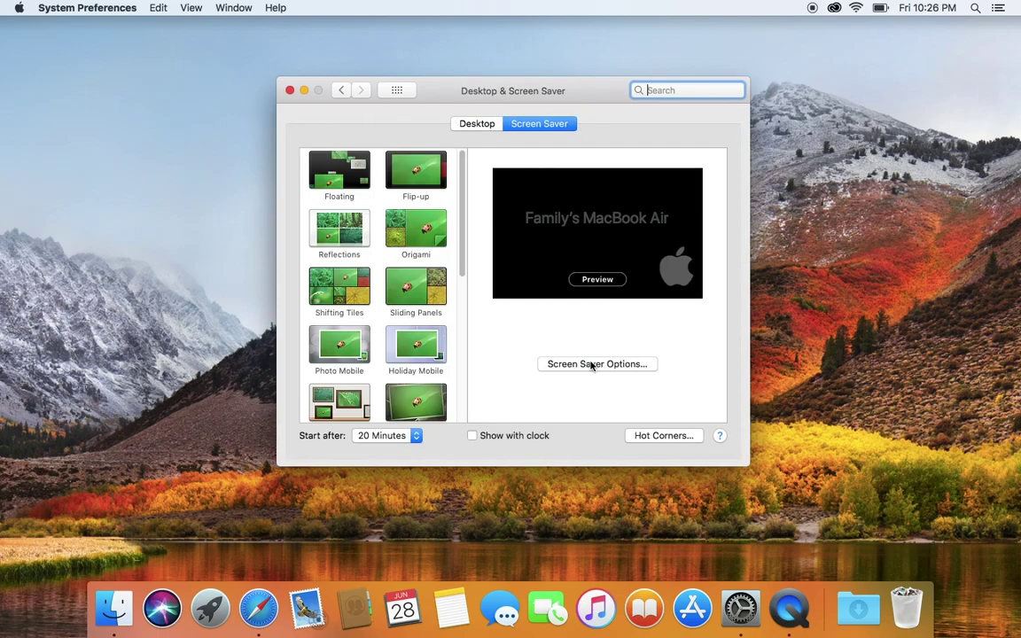
{"action": "left_click", "coordinate": [409, 435]}
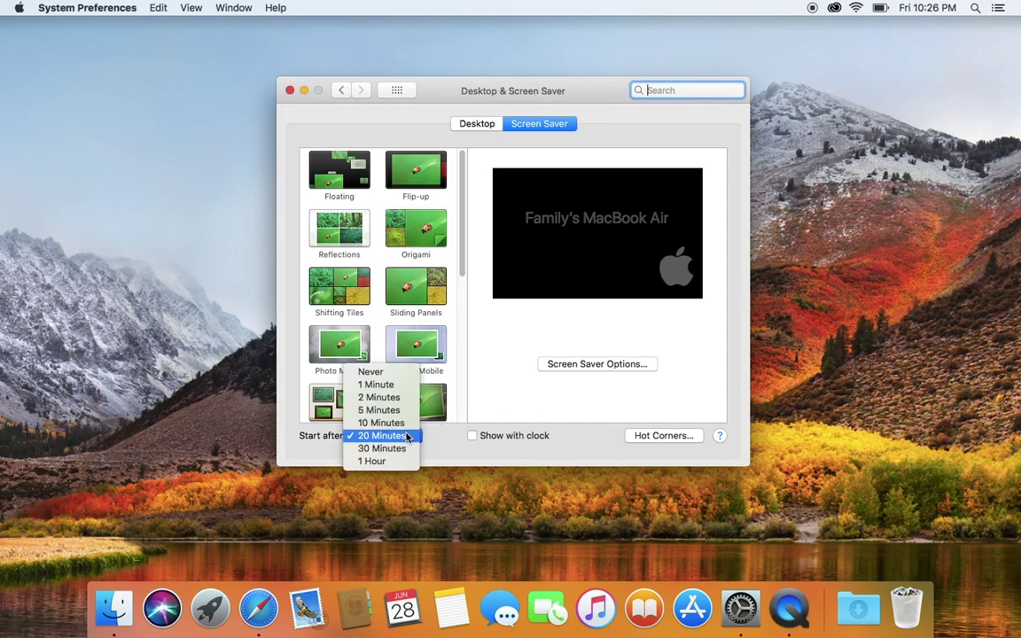
{"action": "left_click", "coordinate": [397, 377]}
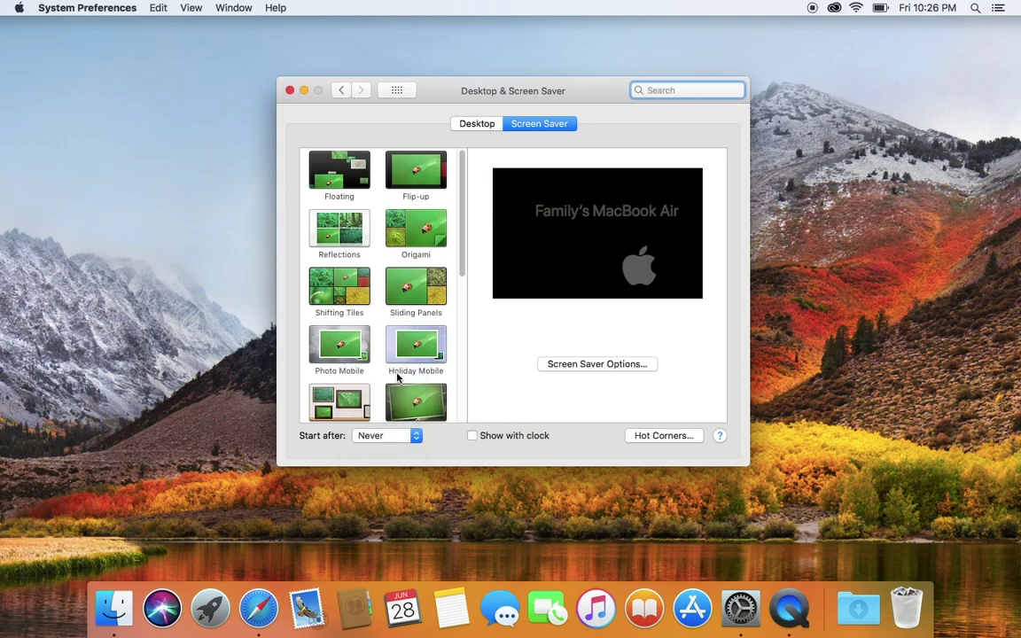
Set the desktop background to a custom solid black colour
{"action": "left_click", "coordinate": [494, 125]}
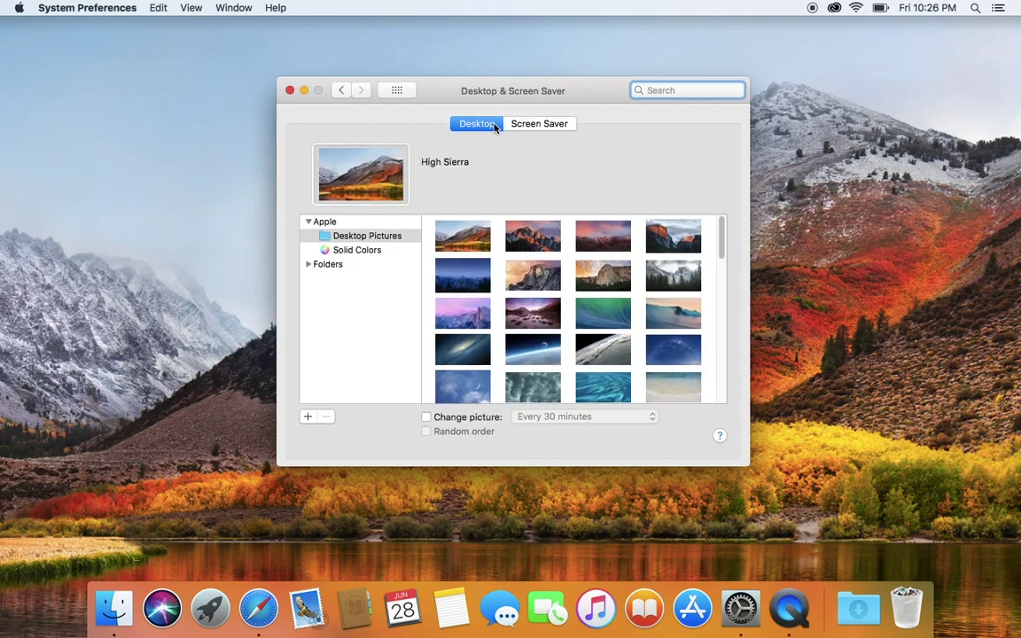
{"action": "left_click", "coordinate": [376, 252]}
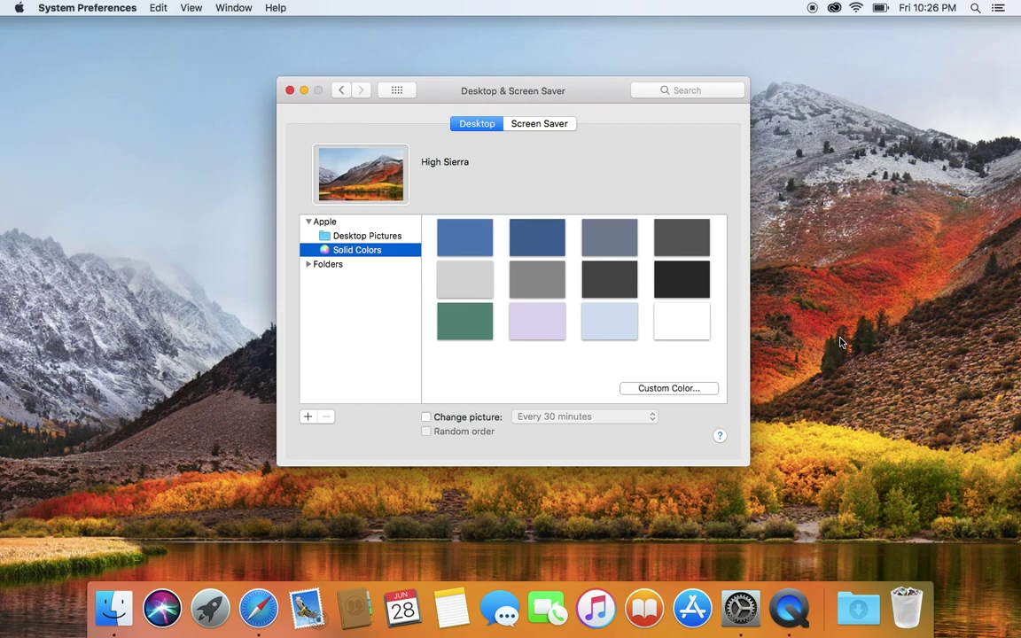
{"action": "left_click", "coordinate": [666, 389]}
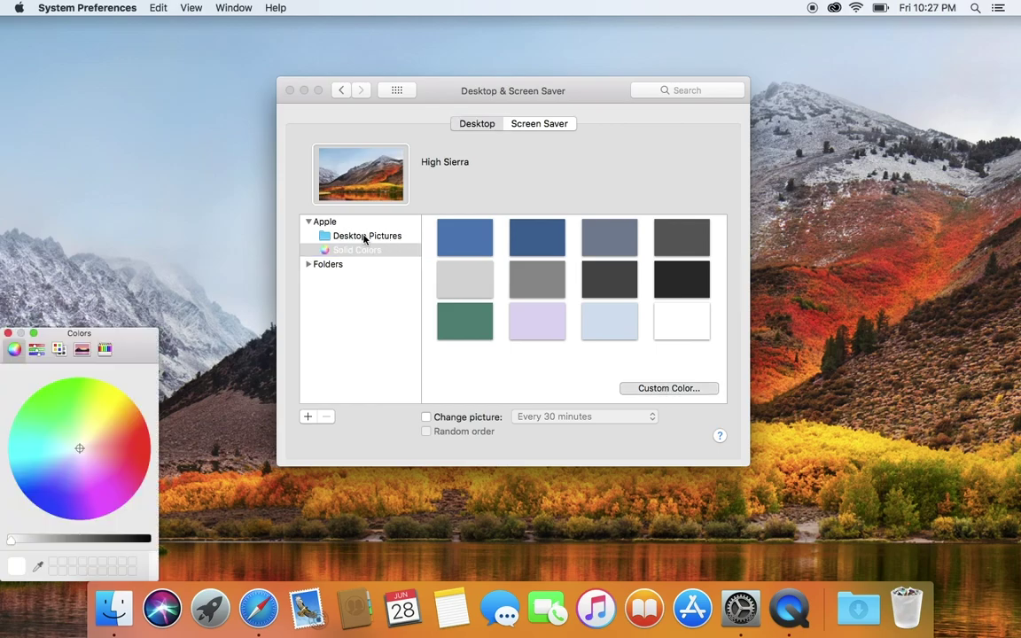
{"action": "left_click_drag", "start_coordinate": [81, 538], "coordinate": [196, 543]}
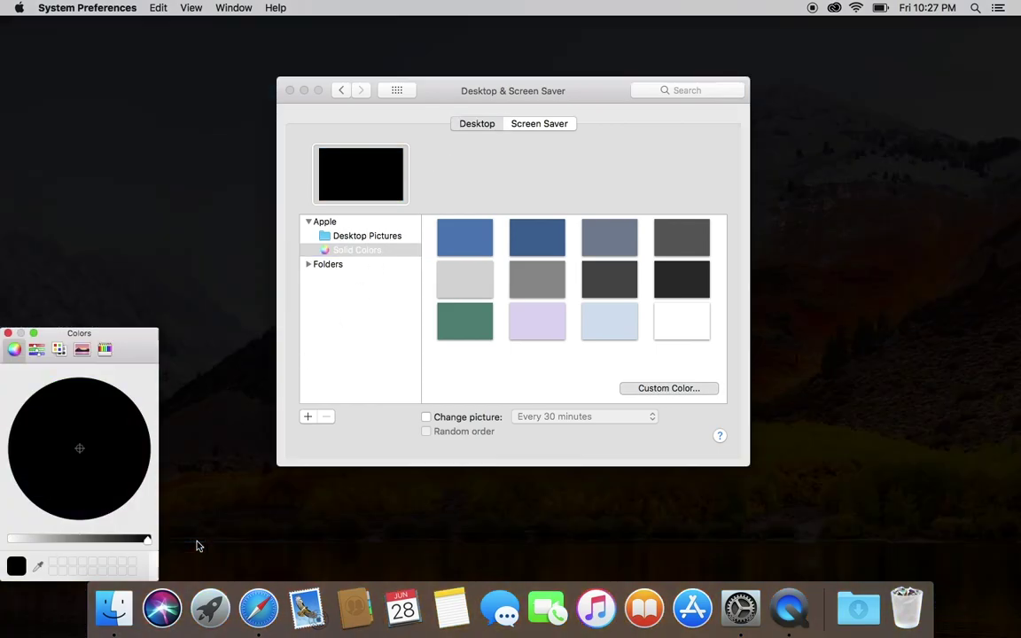
{"action": "left_click", "coordinate": [8, 334]}
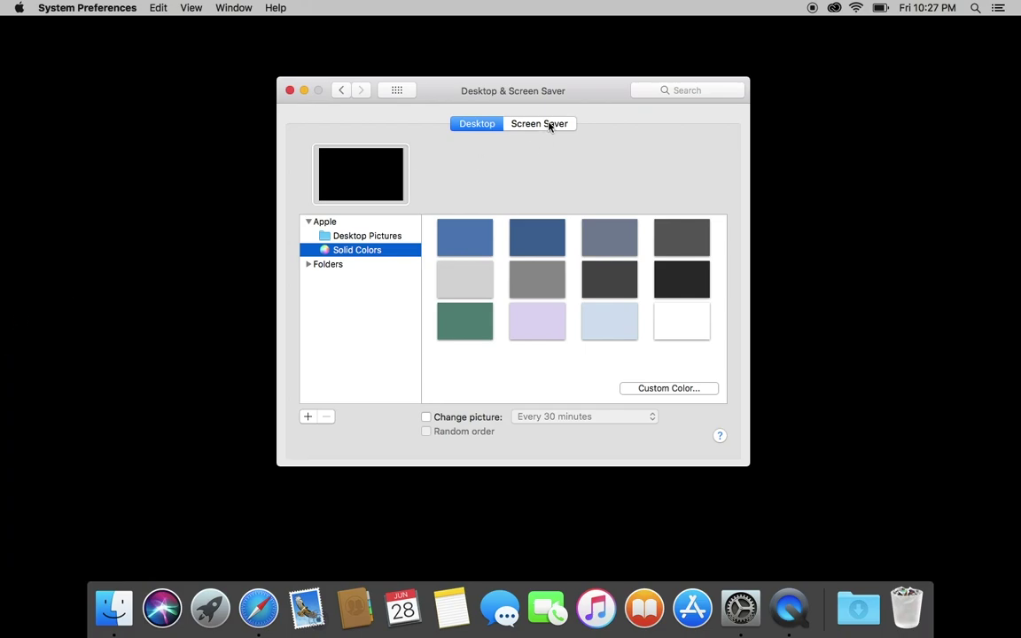
Check the action assigned to each active screen corner in the screen saver's hot corner settings
{"action": "left_click", "coordinate": [549, 126]}
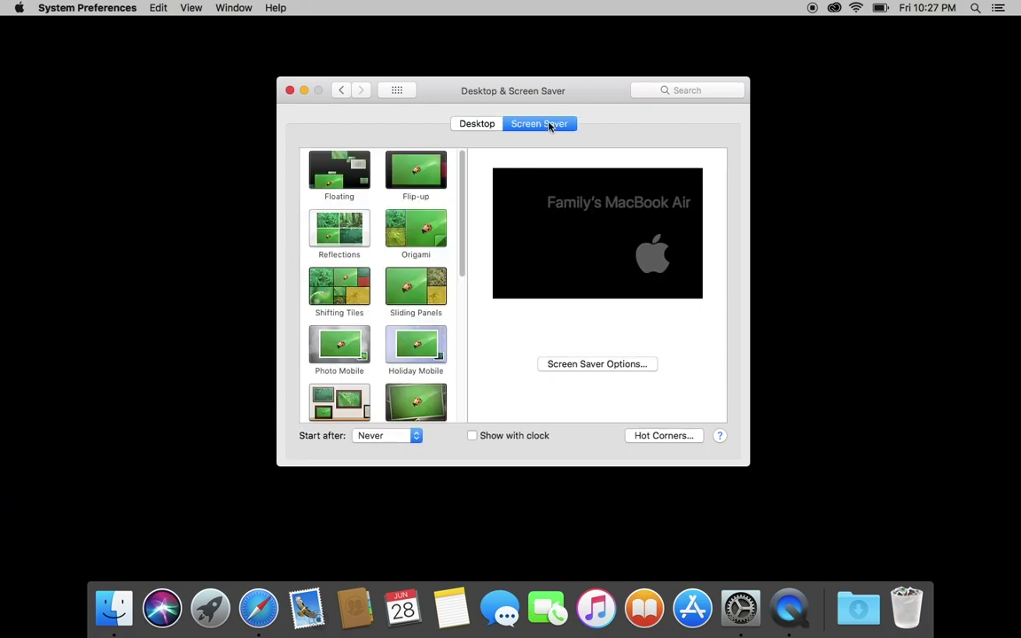
{"action": "left_click", "coordinate": [661, 436]}
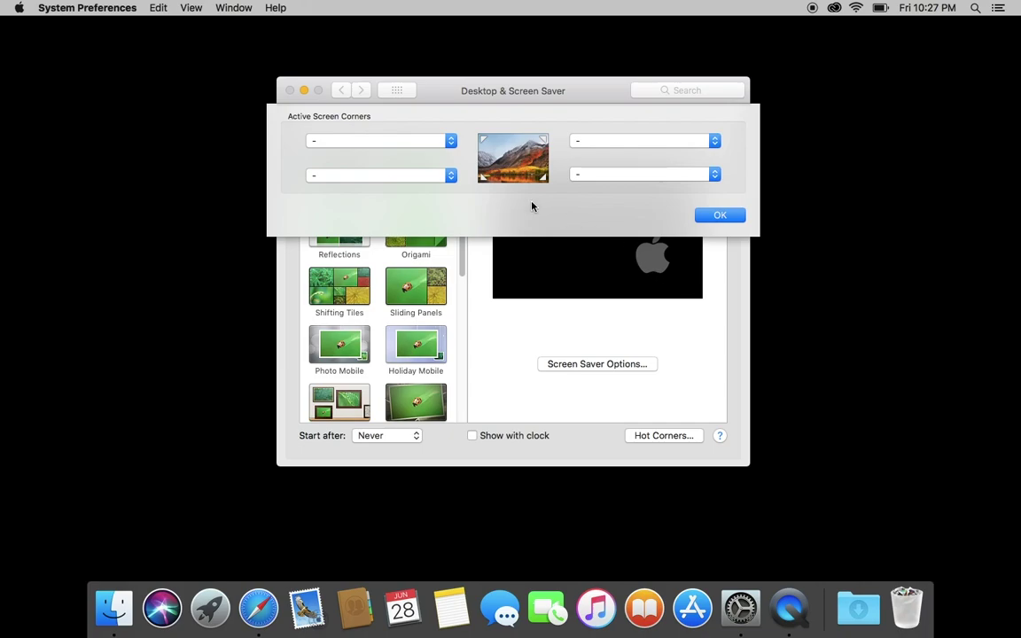
{"action": "left_click", "coordinate": [452, 177]}
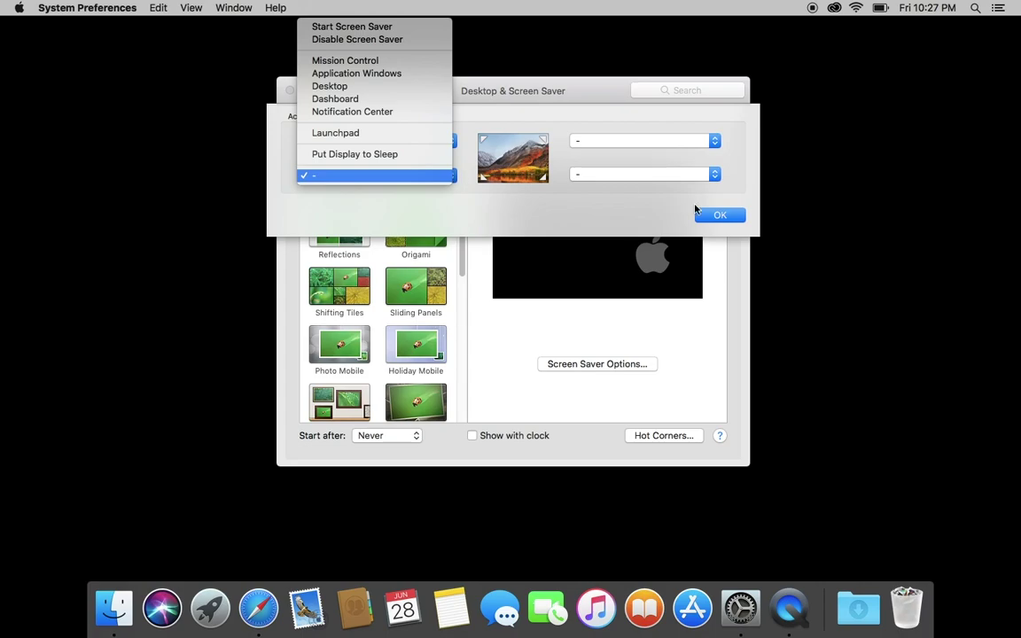
{"action": "left_click", "coordinate": [638, 188]}
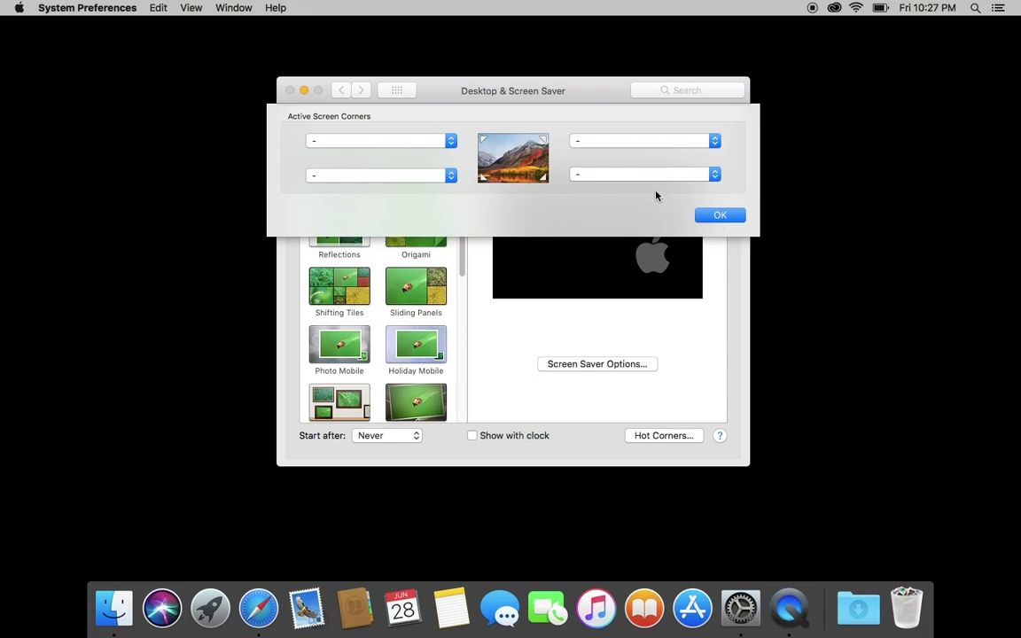
{"action": "left_click", "coordinate": [704, 214]}
{"action": "left_click", "coordinate": [412, 96]}
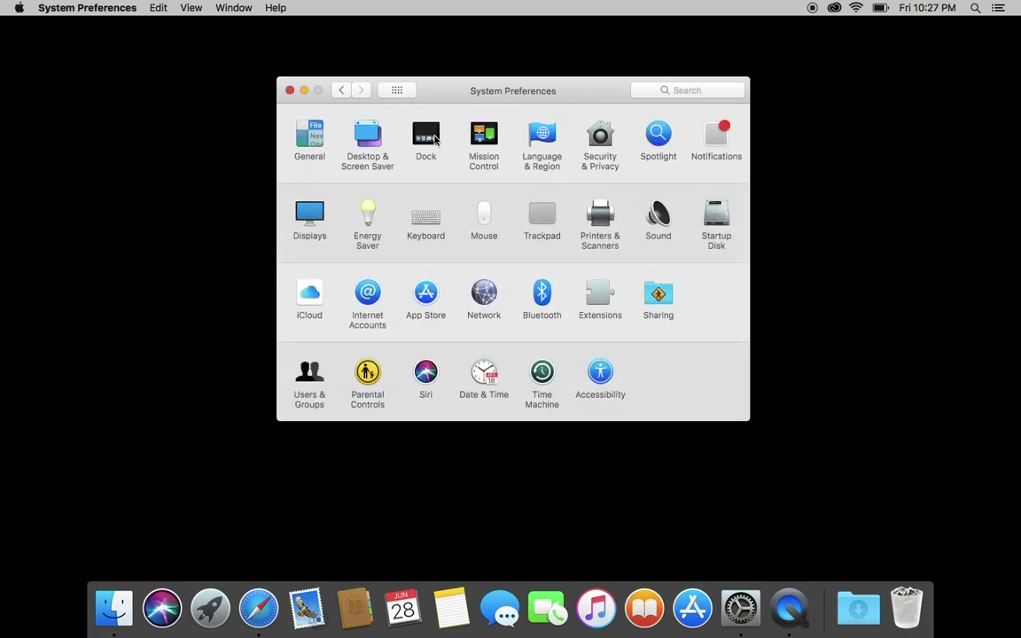
Try out magnification in the Dock preferences and switch it back off
{"action": "left_click", "coordinate": [432, 138]}
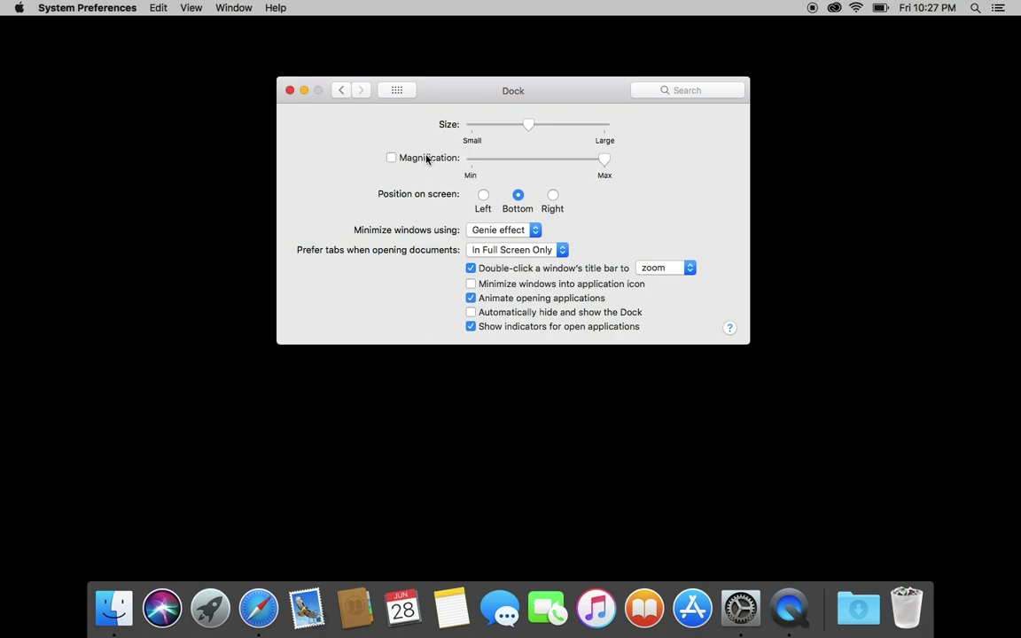
{"action": "left_click", "coordinate": [426, 158]}
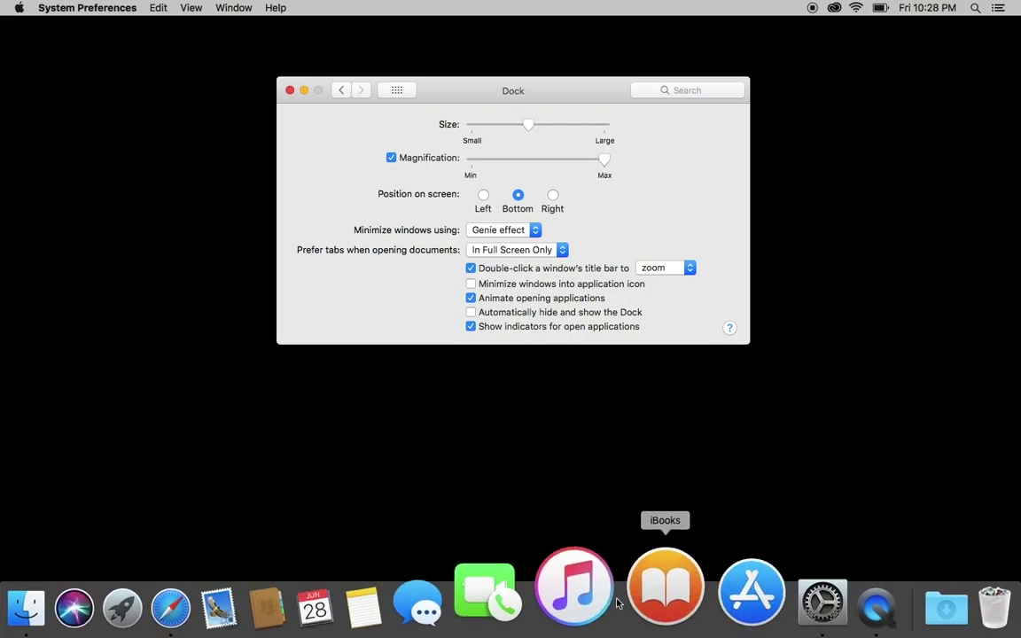
{"action": "left_click", "coordinate": [411, 161]}
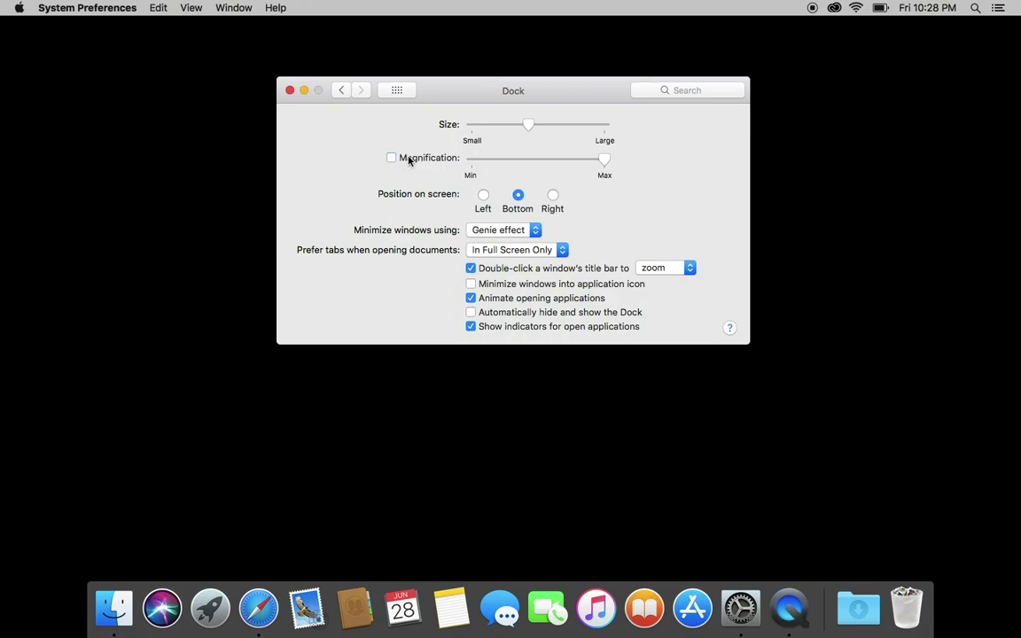
{"action": "left_click", "coordinate": [398, 91]}
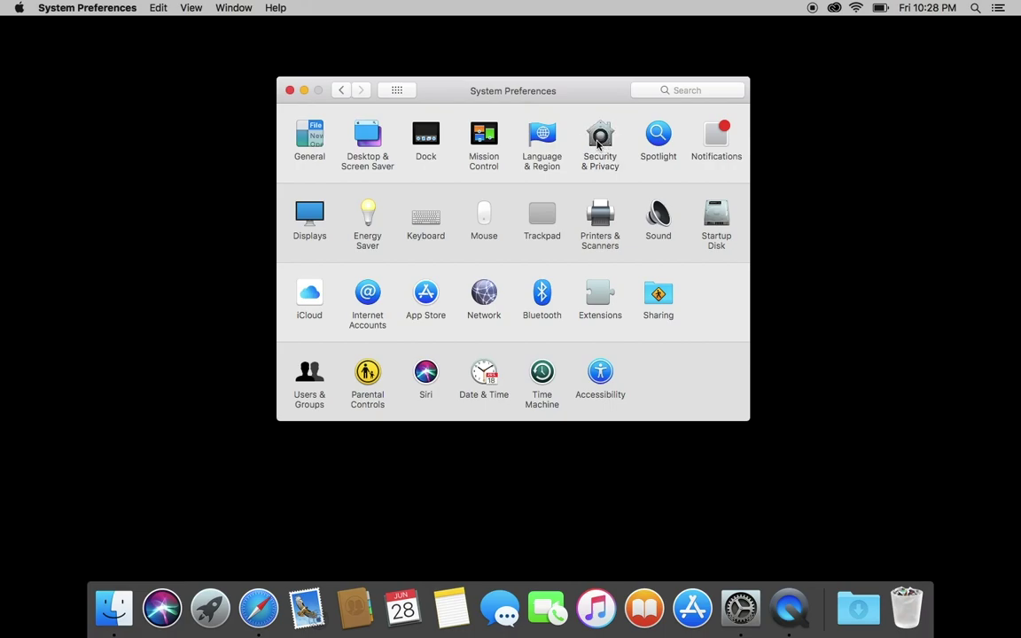
Turn off the password requirement after sleep or screen saver in Security & Privacy, authorising with the account password and confirming Turn Off Screen Lock
{"action": "left_click", "coordinate": [597, 141]}
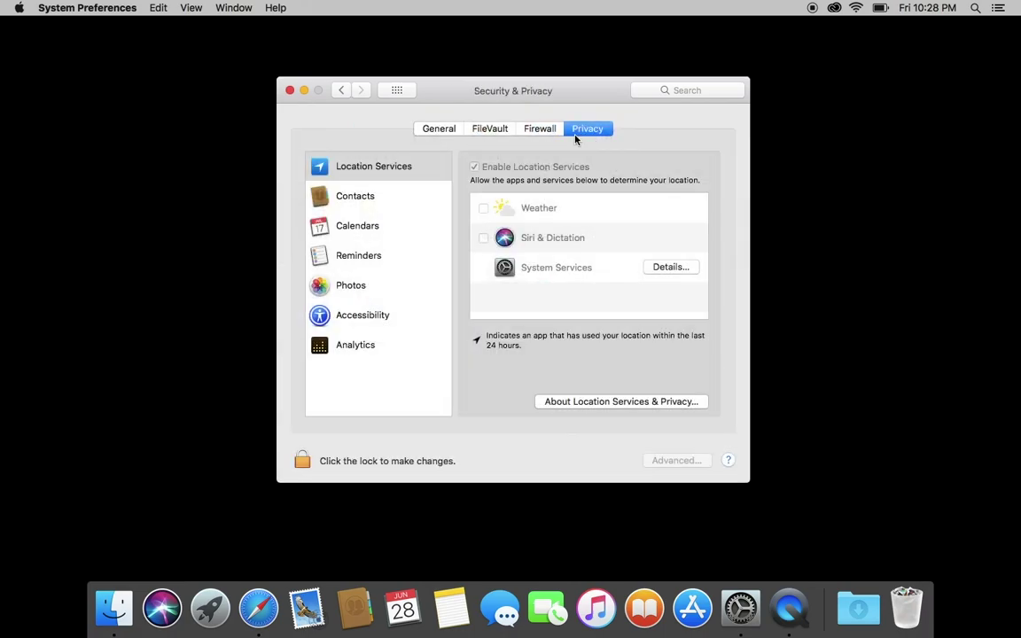
{"action": "left_click", "coordinate": [439, 128]}
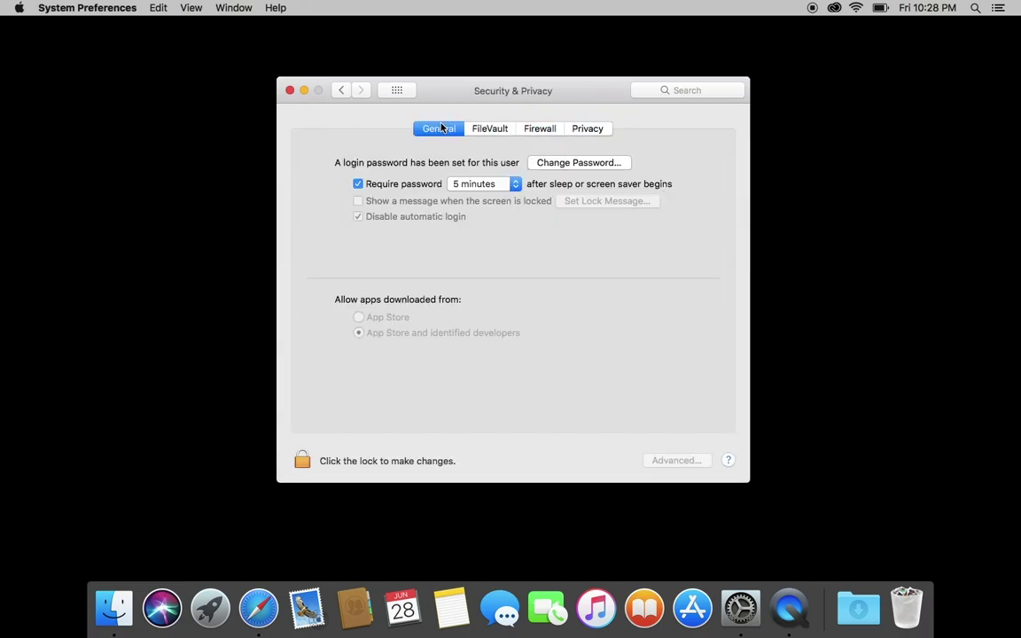
{"action": "left_click", "coordinate": [507, 188]}
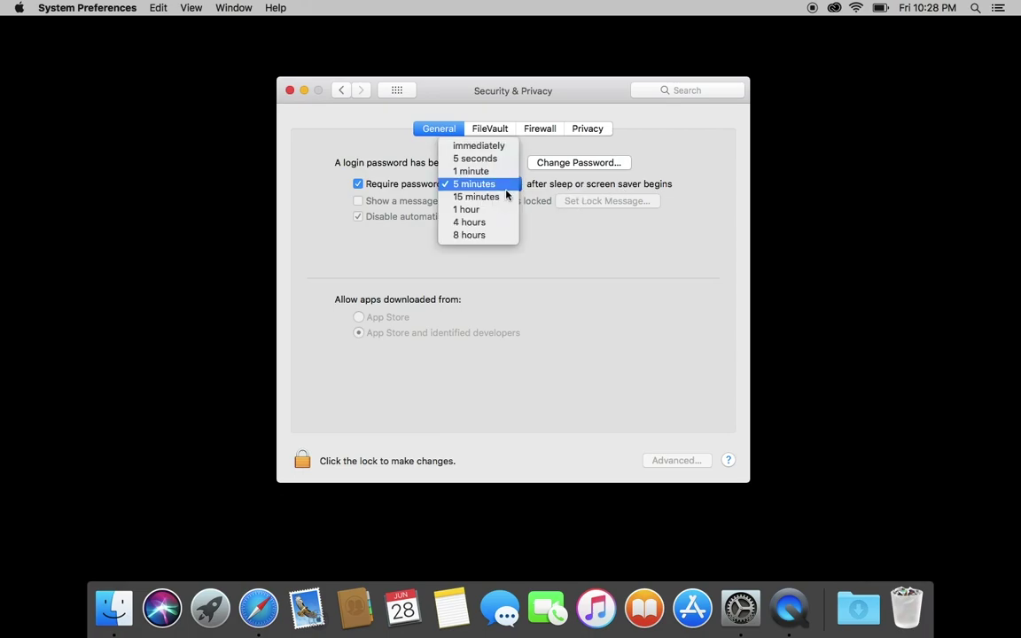
{"action": "left_click", "coordinate": [374, 183]}
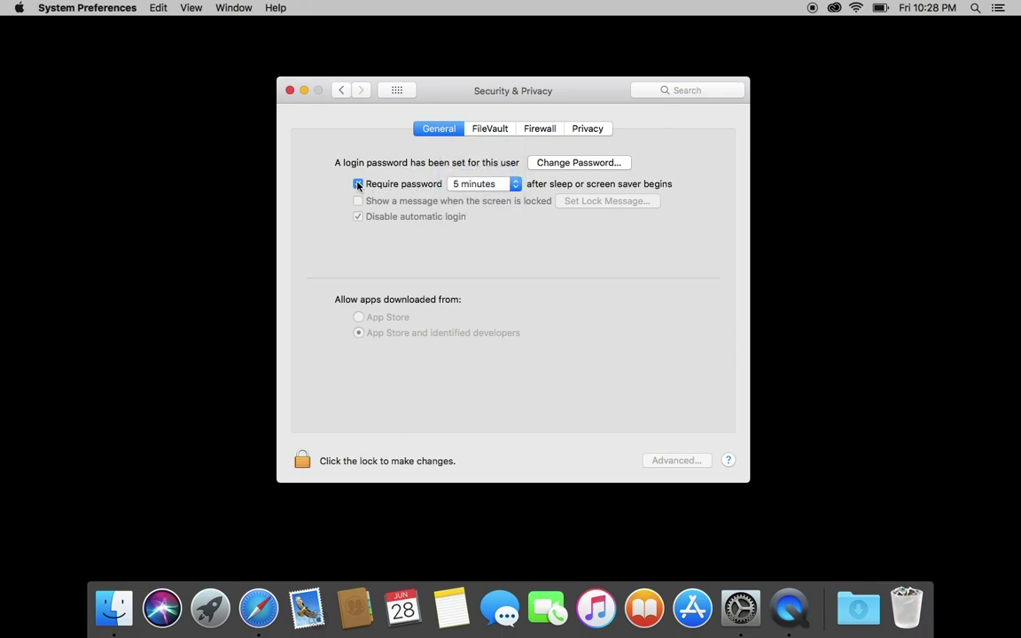
{"action": "left_click", "coordinate": [358, 184]}
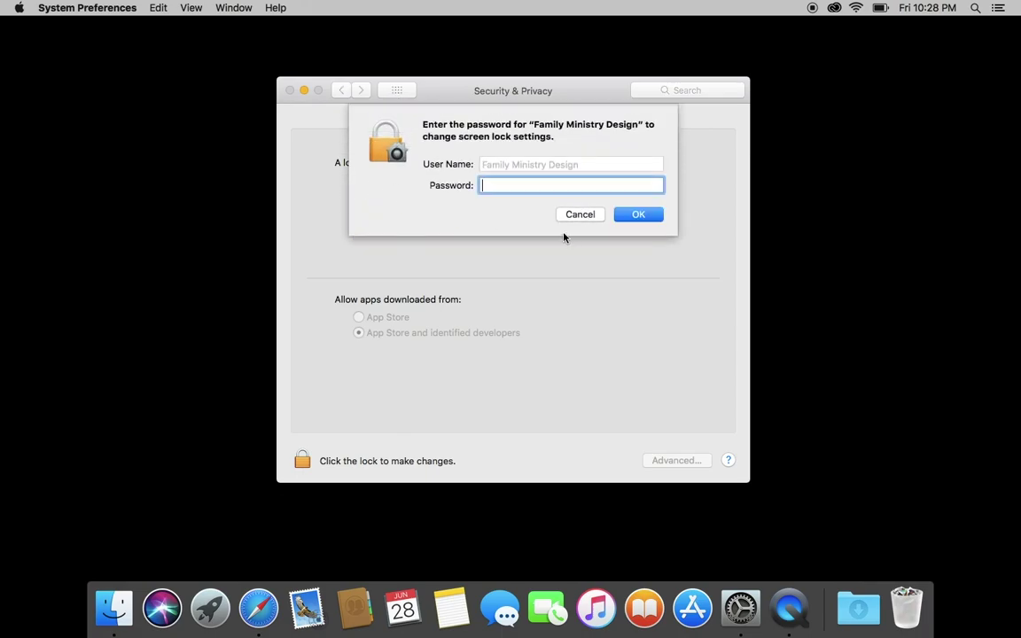
{"action": "type", "text": "•••••••••••••••••••"}
{"action": "key", "text": "Return"}
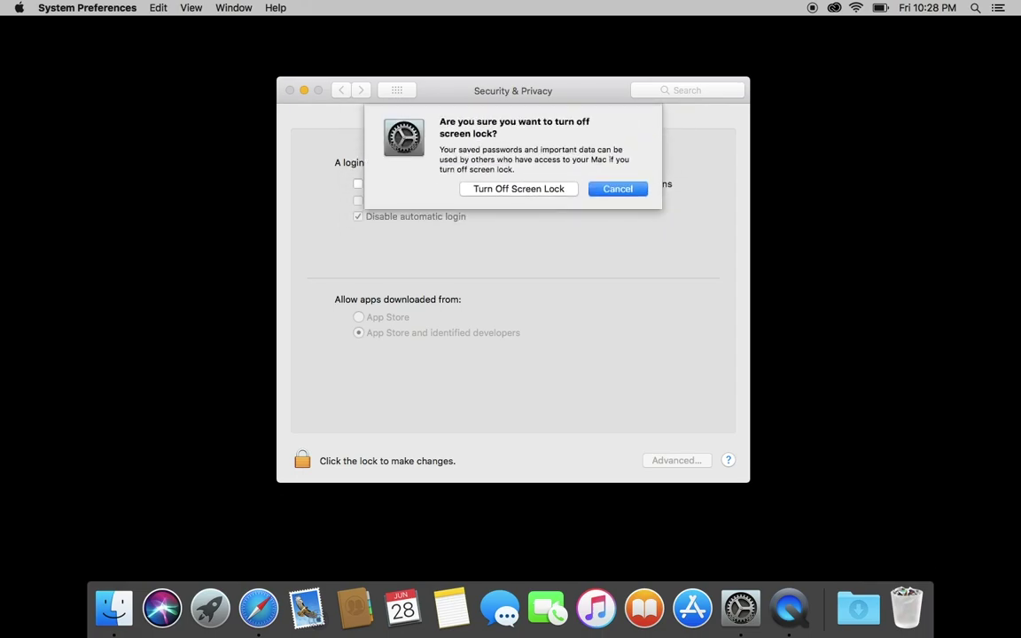
{"action": "left_click", "coordinate": [549, 188]}
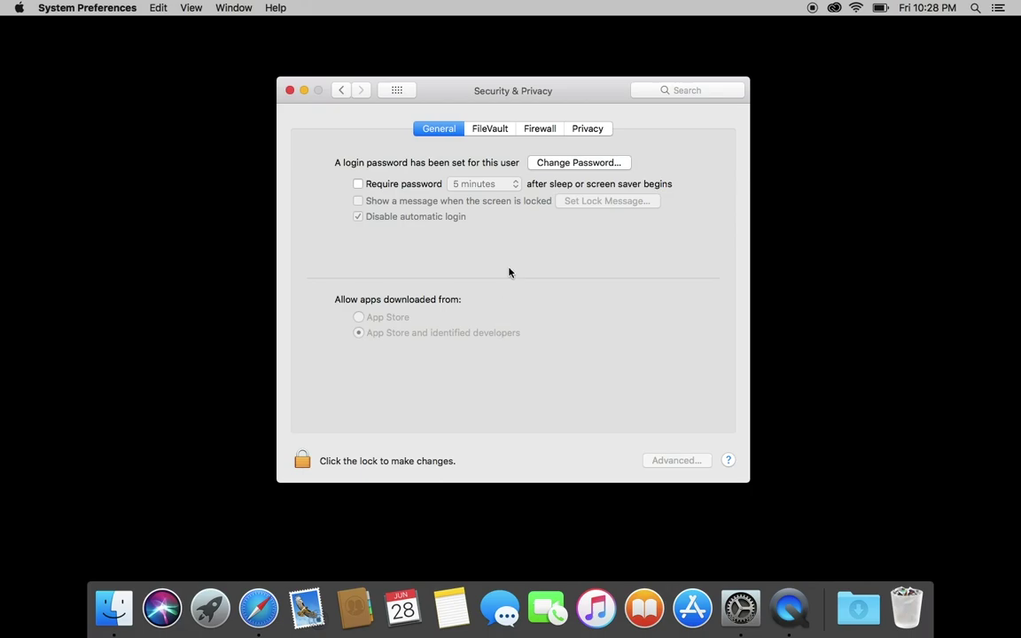
{"action": "left_click", "coordinate": [399, 94]}
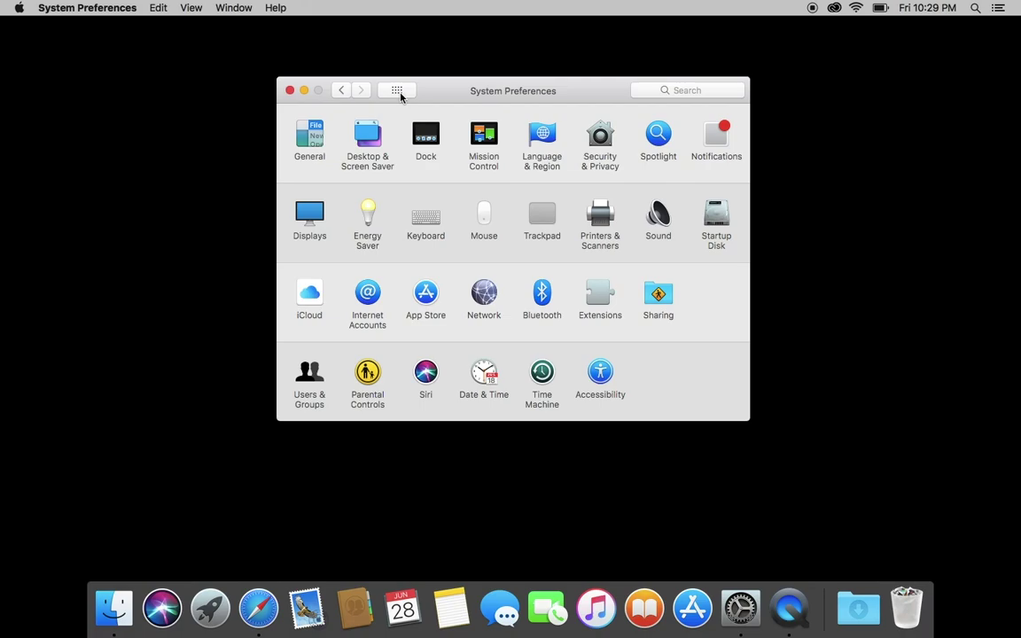
Disable FaceTime's lock screen, Notification Center, badge and sound notifications, and set its alert style to None
{"action": "left_click", "coordinate": [723, 135]}
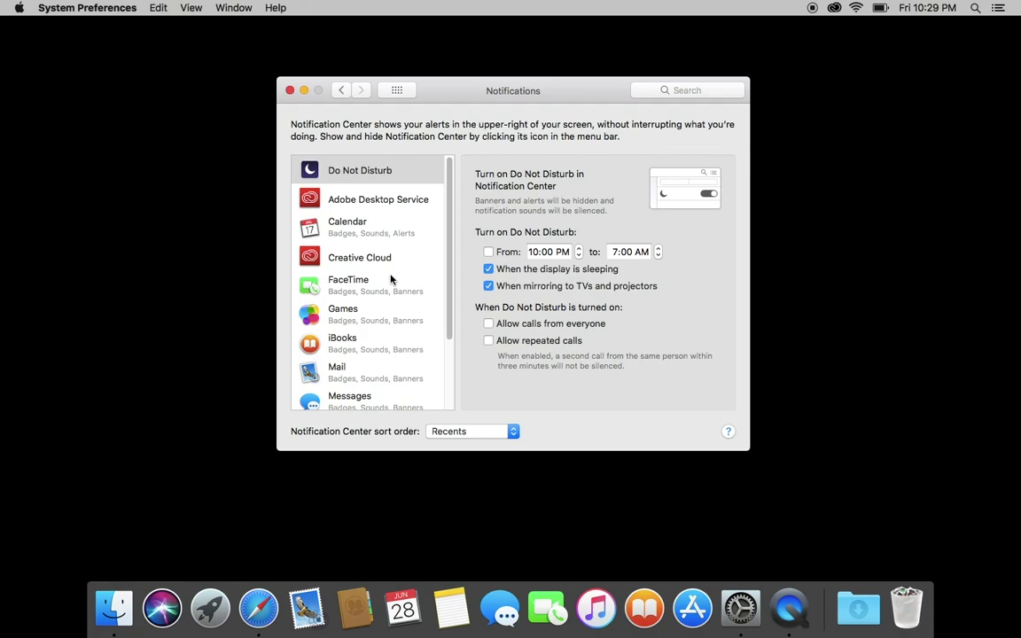
{"action": "left_click", "coordinate": [391, 295]}
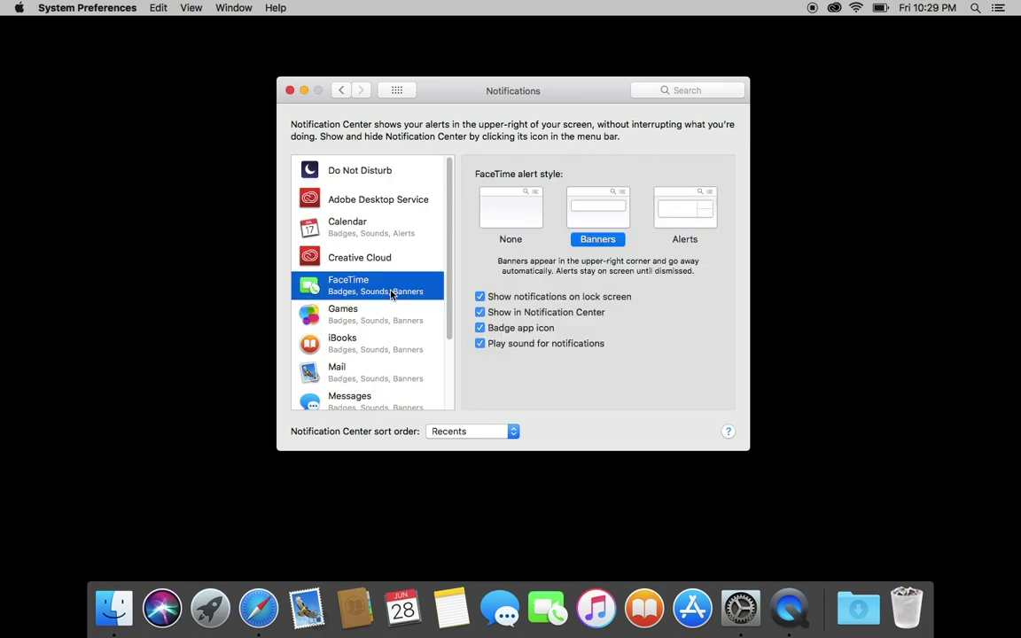
{"action": "left_click", "coordinate": [481, 297]}
{"action": "left_click", "coordinate": [480, 312]}
{"action": "left_click", "coordinate": [480, 328]}
{"action": "left_click", "coordinate": [480, 343]}
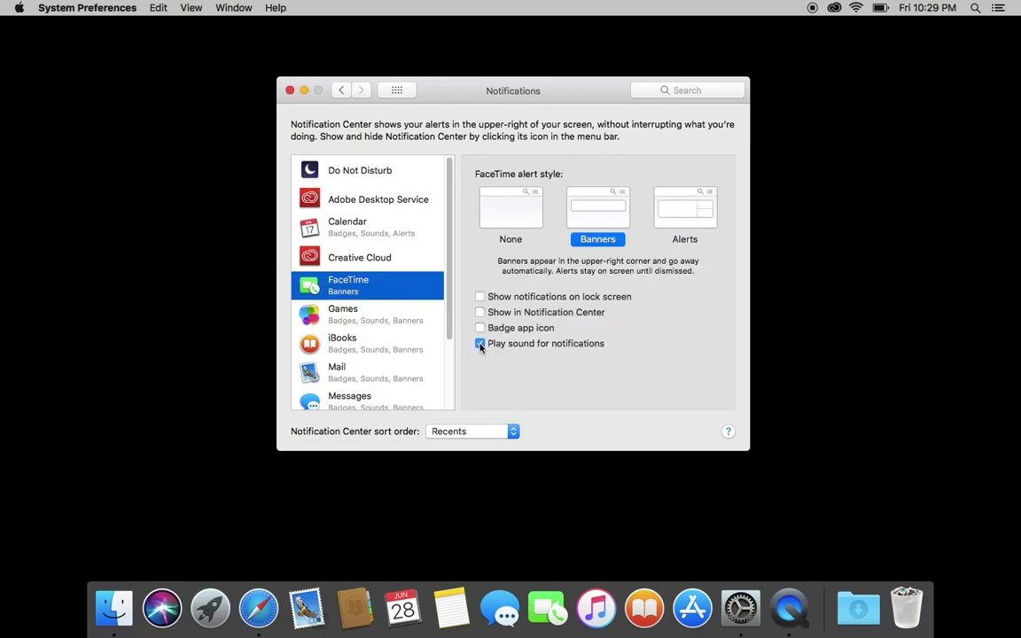
{"action": "left_click", "coordinate": [524, 202]}
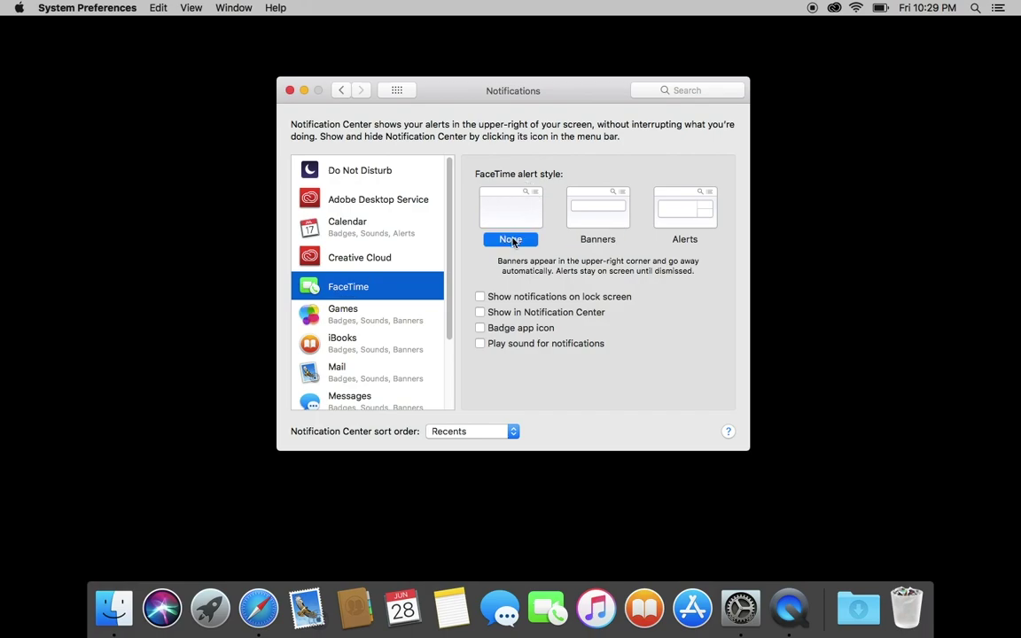
Schedule Do Not Disturb to turn on daily from 12:00 AM to 11:59 PM
{"action": "left_click", "coordinate": [400, 175]}
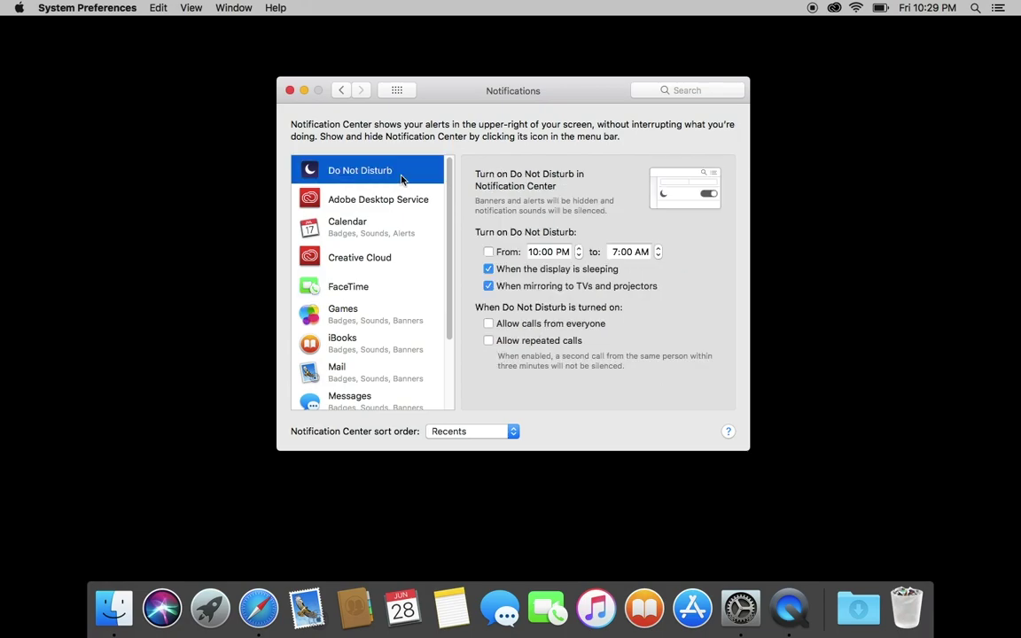
{"action": "left_click", "coordinate": [501, 253]}
{"action": "left_click", "coordinate": [534, 253]}
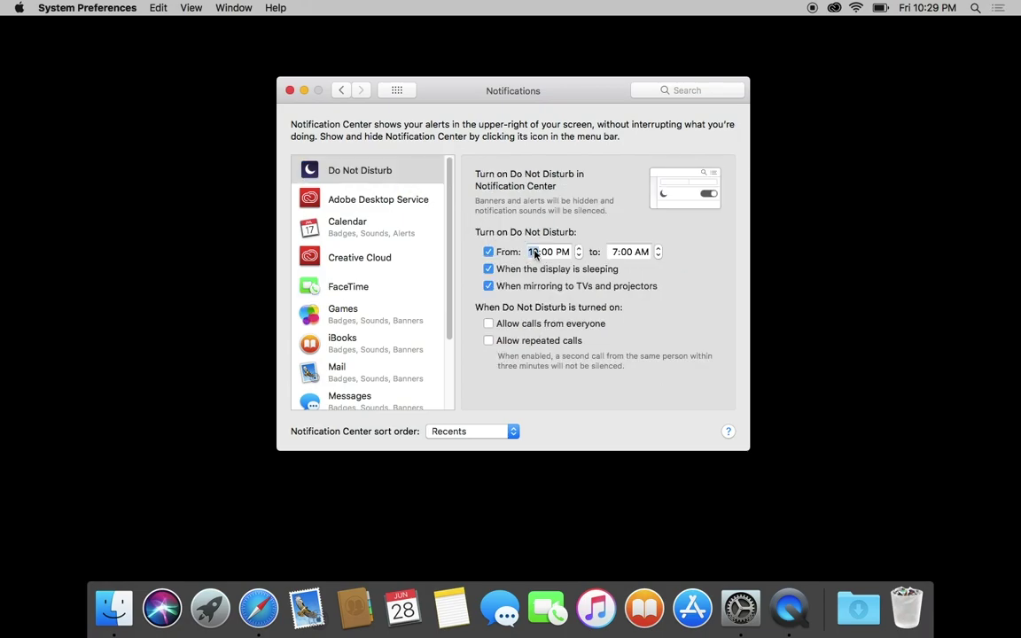
{"action": "type", "text": "1200a"}
{"action": "key", "text": "Tab"}
{"action": "type", "text": "1159p"}
{"action": "left_click", "coordinate": [396, 89]}
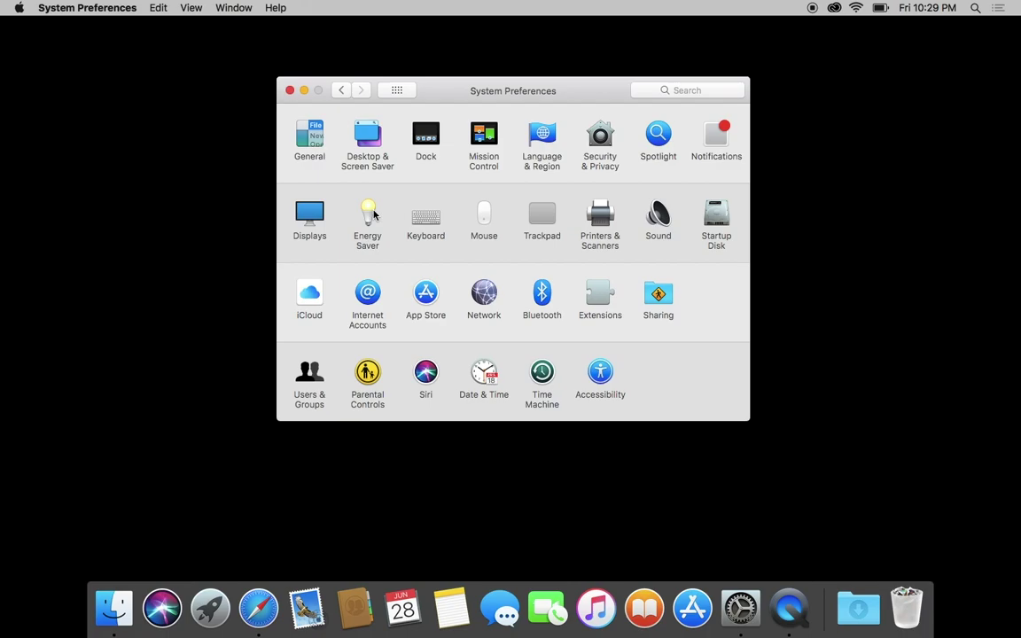
Set the display to turn off after 3 hrs on both battery and power adapter in Energy Saver, accepting the energy-use warning
{"action": "left_click", "coordinate": [373, 213]}
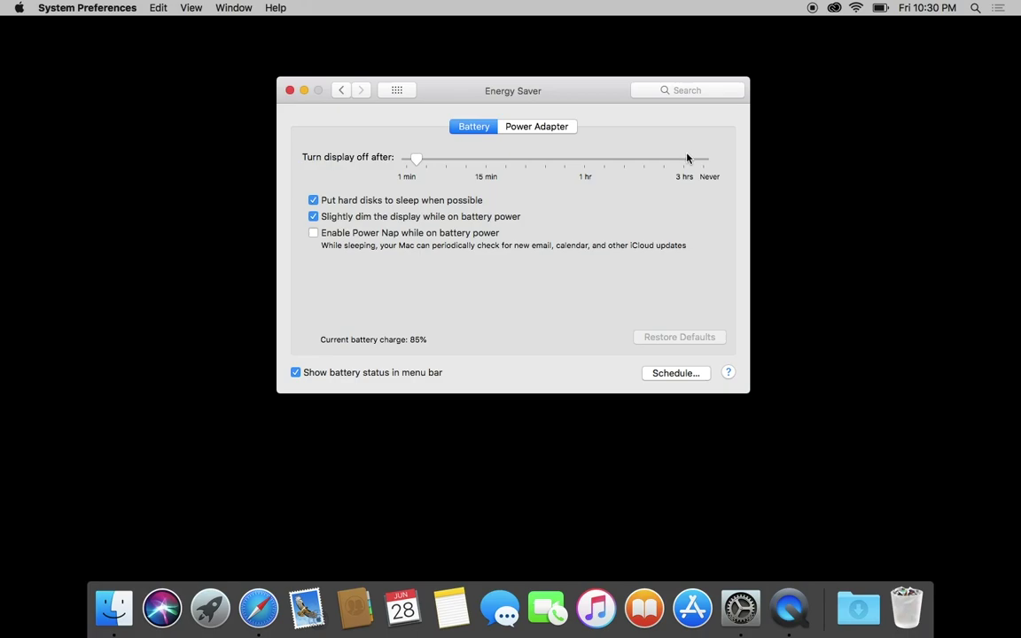
{"action": "left_click", "coordinate": [687, 157]}
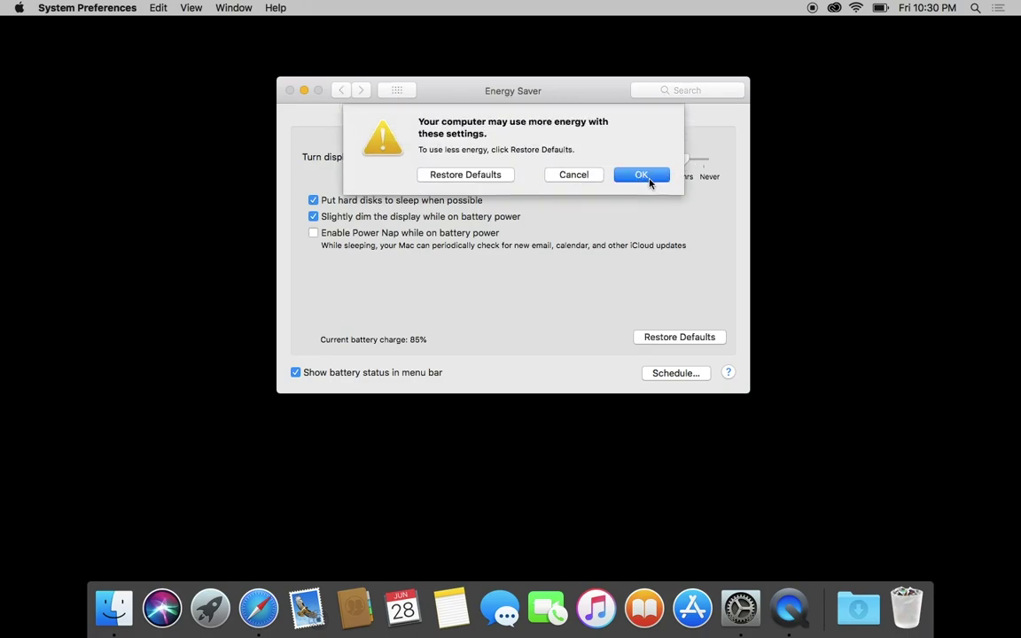
{"action": "left_click", "coordinate": [649, 179]}
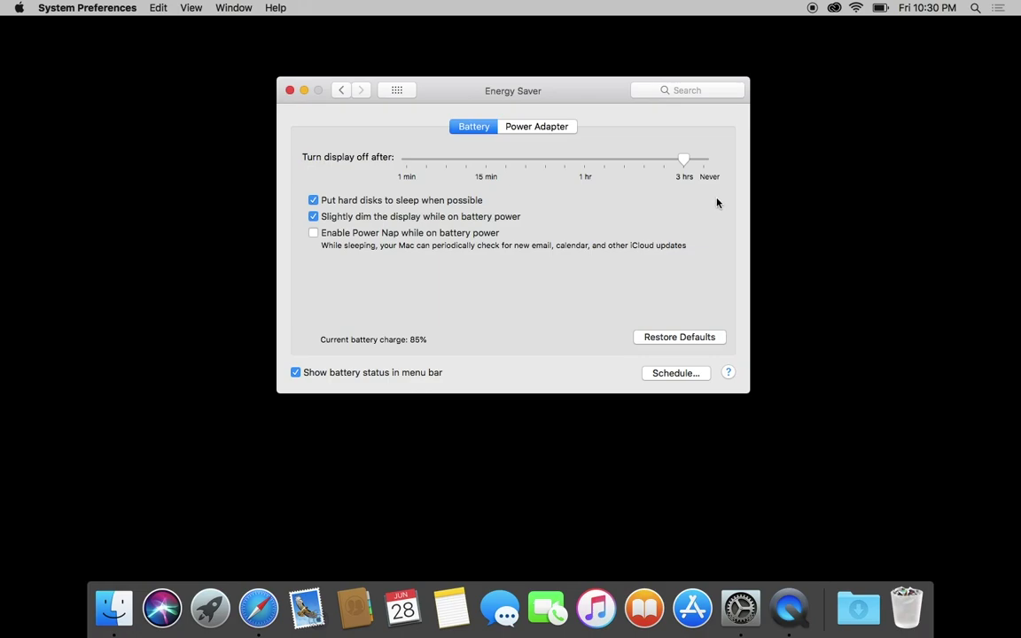
{"action": "left_click", "coordinate": [536, 128]}
{"action": "left_click", "coordinate": [687, 161]}
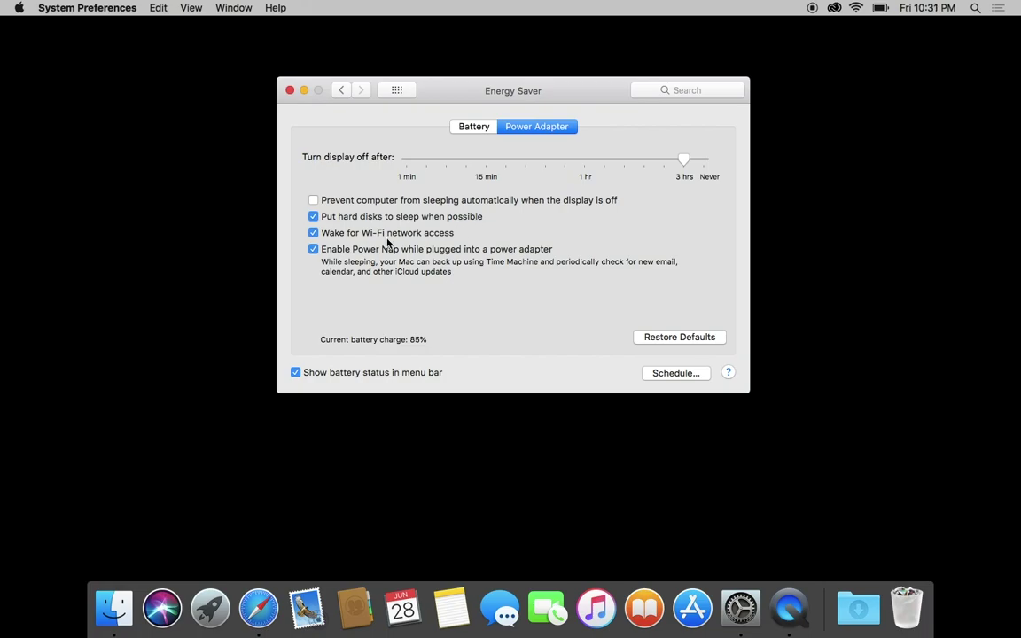
{"action": "left_click", "coordinate": [406, 95]}
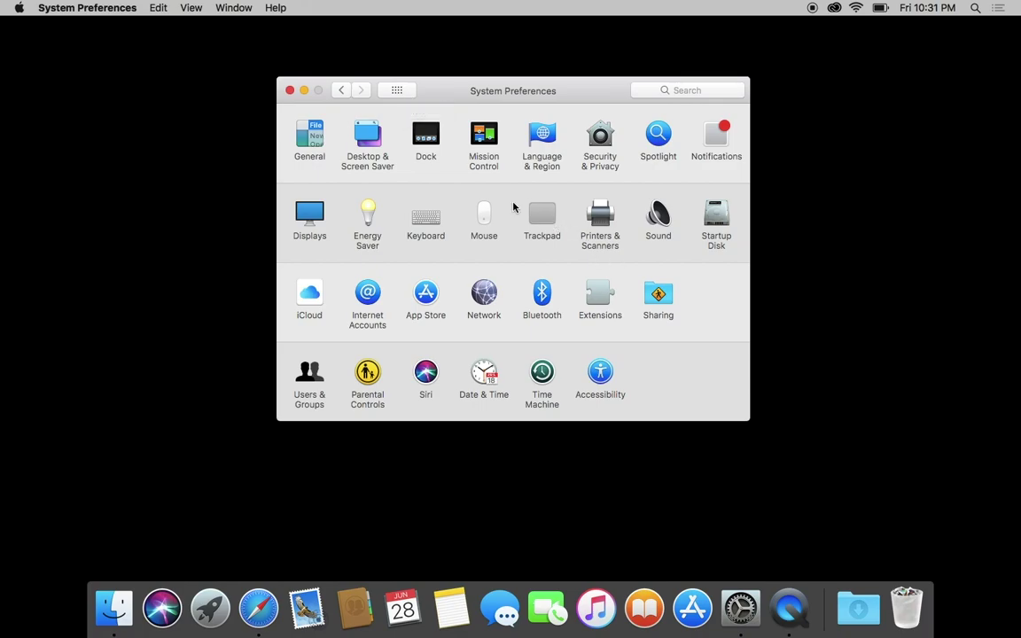
In the Mouse preferences, raise the tracking speed to near Fast and assign Secondary Button to the mouse's right button
{"action": "left_click", "coordinate": [484, 215]}
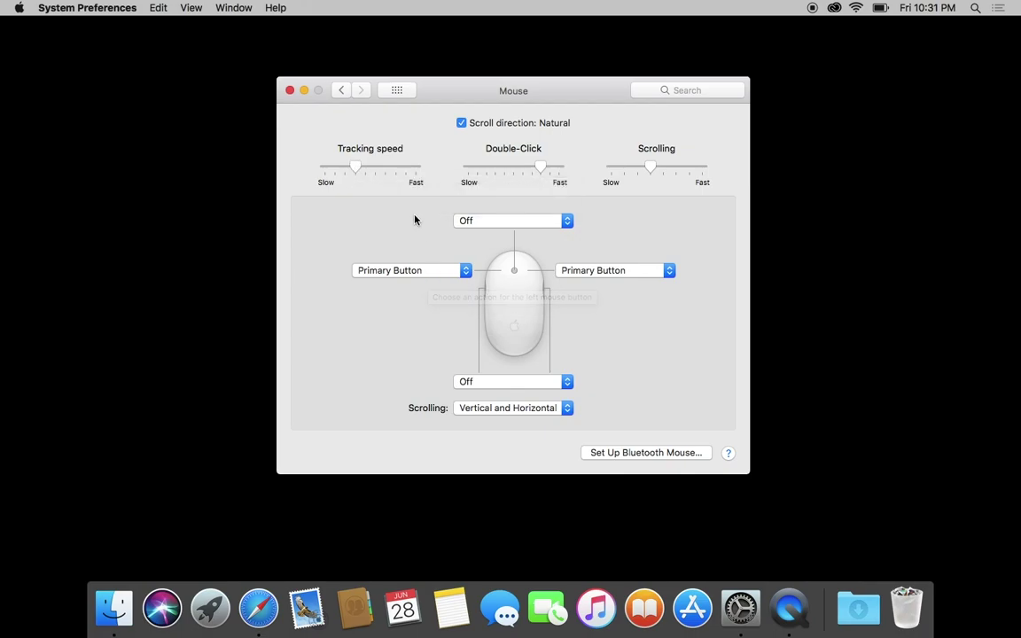
{"action": "left_click", "coordinate": [396, 167]}
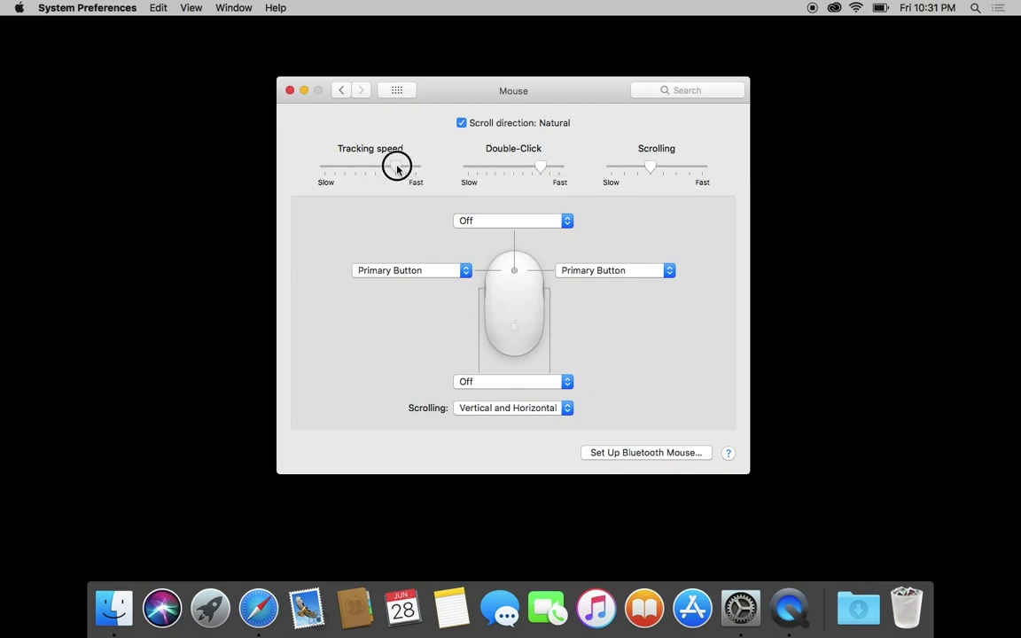
{"action": "left_click_drag", "start_coordinate": [398, 168], "coordinate": [395, 175]}
{"action": "left_click", "coordinate": [591, 276]}
{"action": "left_click", "coordinate": [594, 282]}
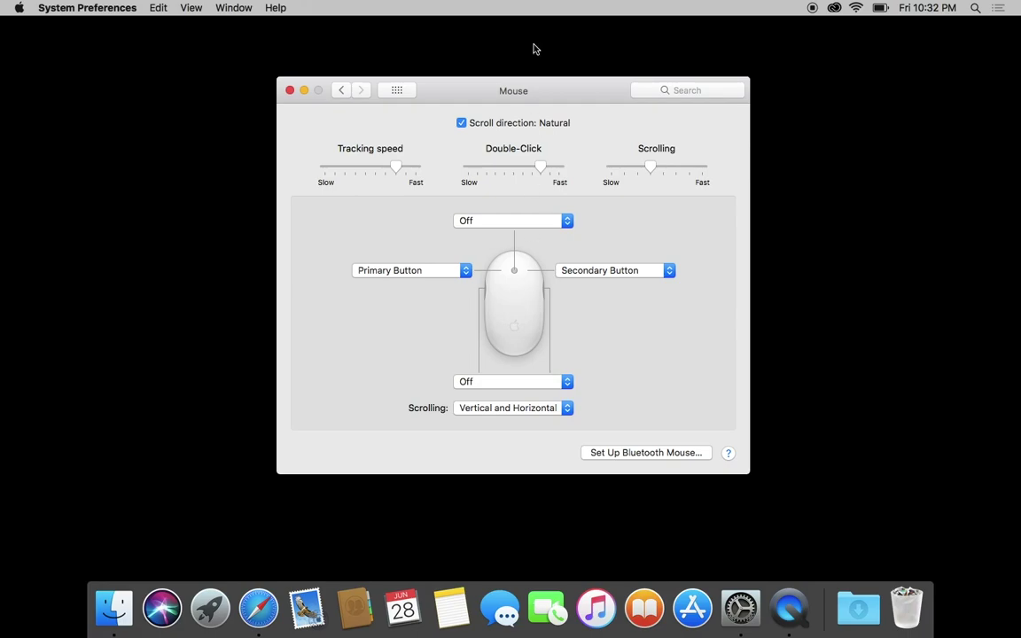
{"action": "left_click", "coordinate": [406, 91]}
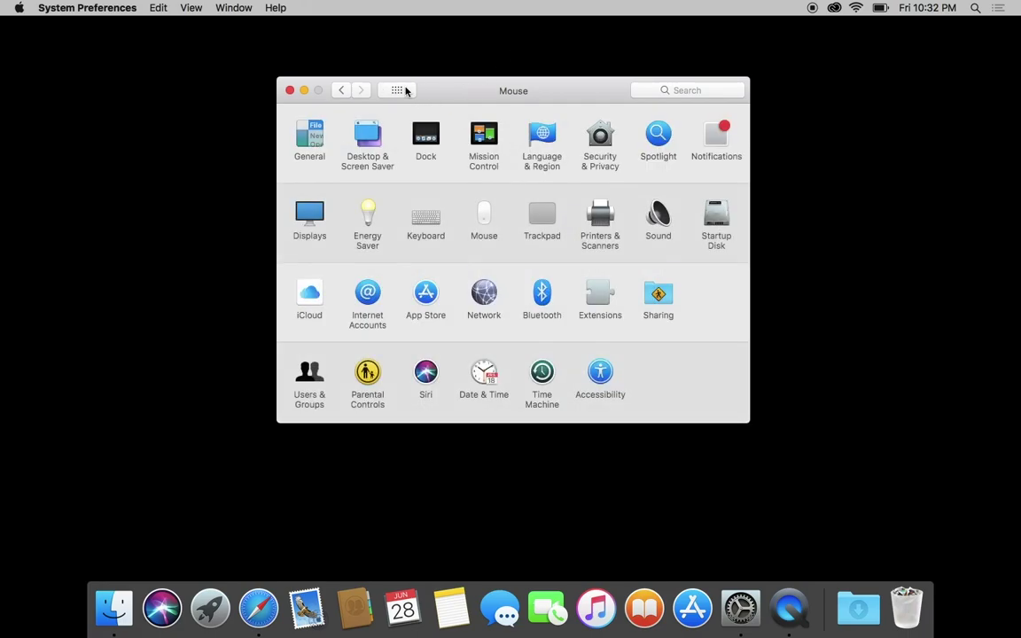
Raise the trackpad's tracking speed toward Fast and check its Scroll & Zoom gestures
{"action": "left_click", "coordinate": [543, 216]}
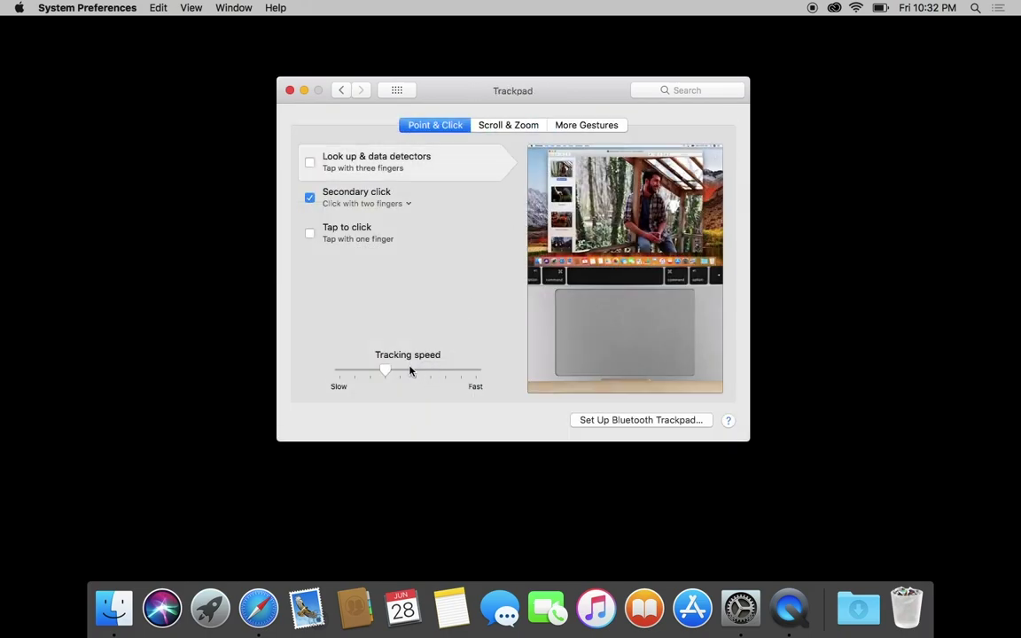
{"action": "left_click_drag", "start_coordinate": [409, 370], "coordinate": [429, 369]}
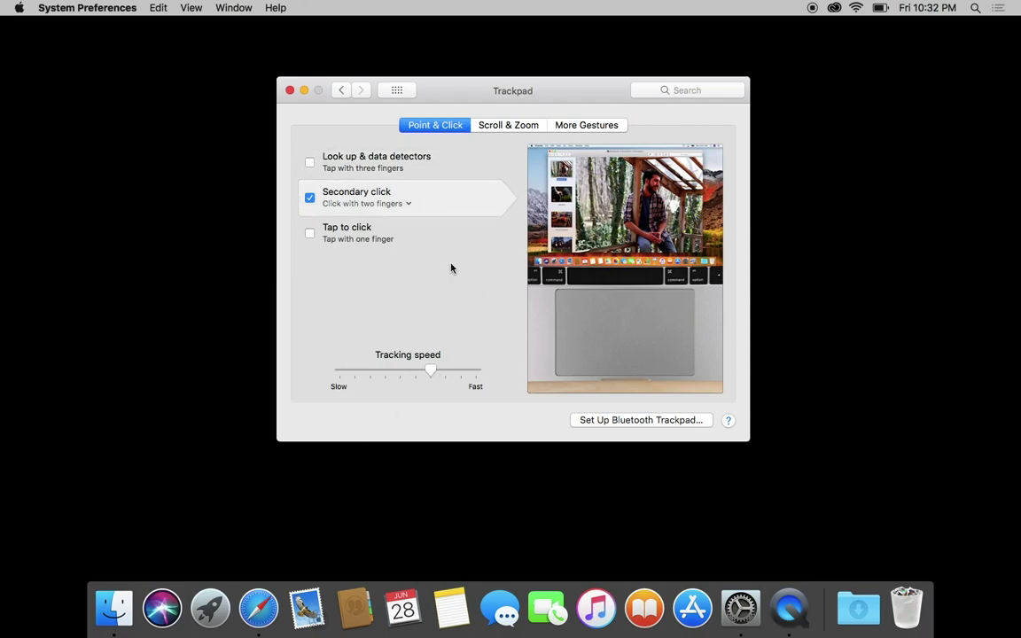
{"action": "left_click", "coordinate": [445, 369]}
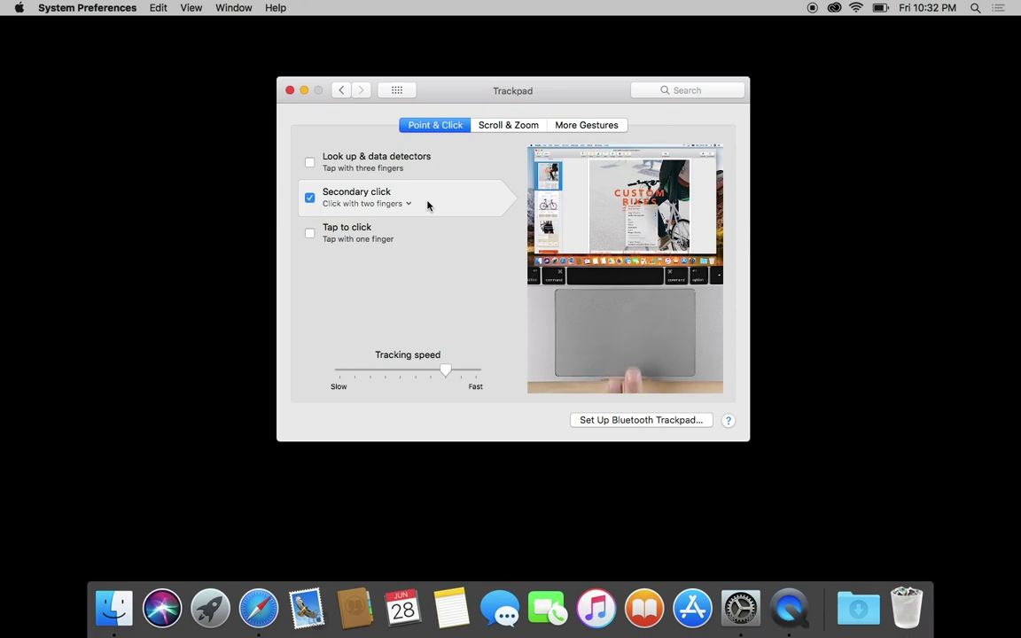
{"action": "left_click", "coordinate": [519, 129]}
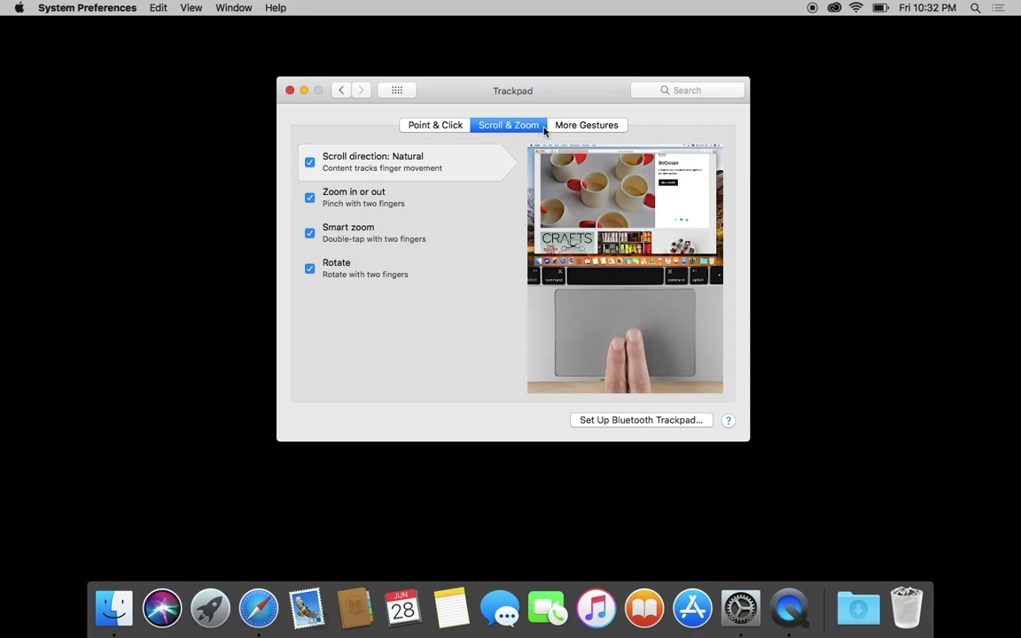
{"action": "left_click", "coordinate": [397, 89]}
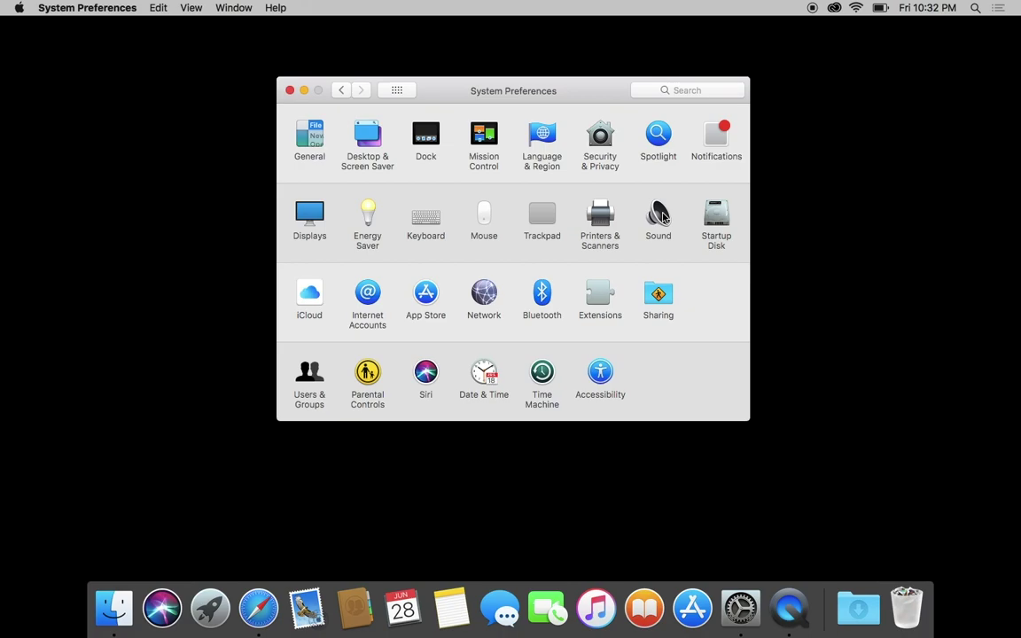
Turn off user interface sound effects in the Sound preferences and check the sound output device
{"action": "left_click", "coordinate": [660, 214]}
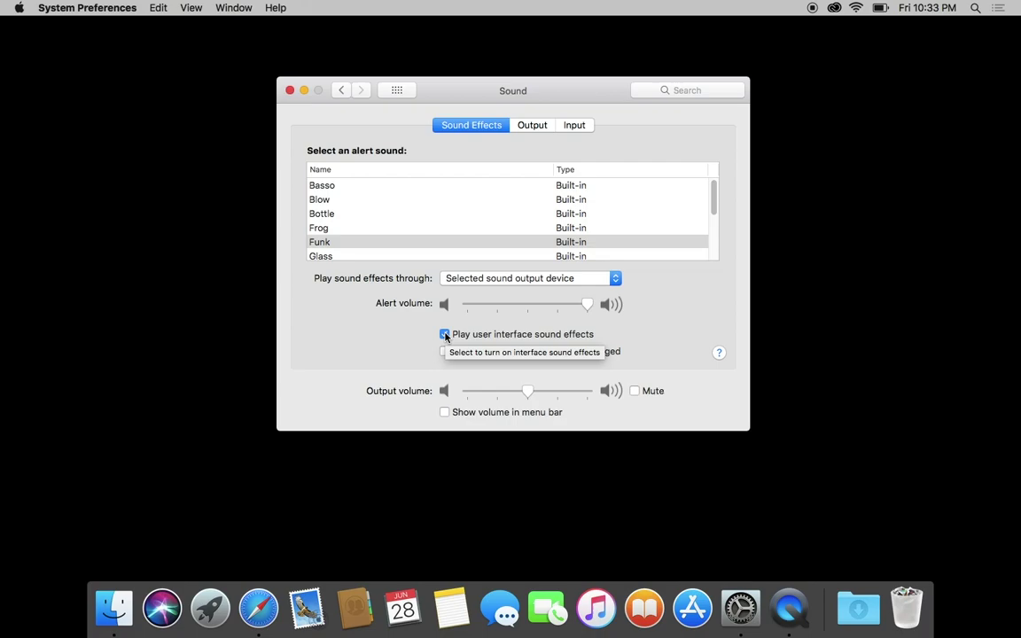
{"action": "left_click", "coordinate": [445, 335]}
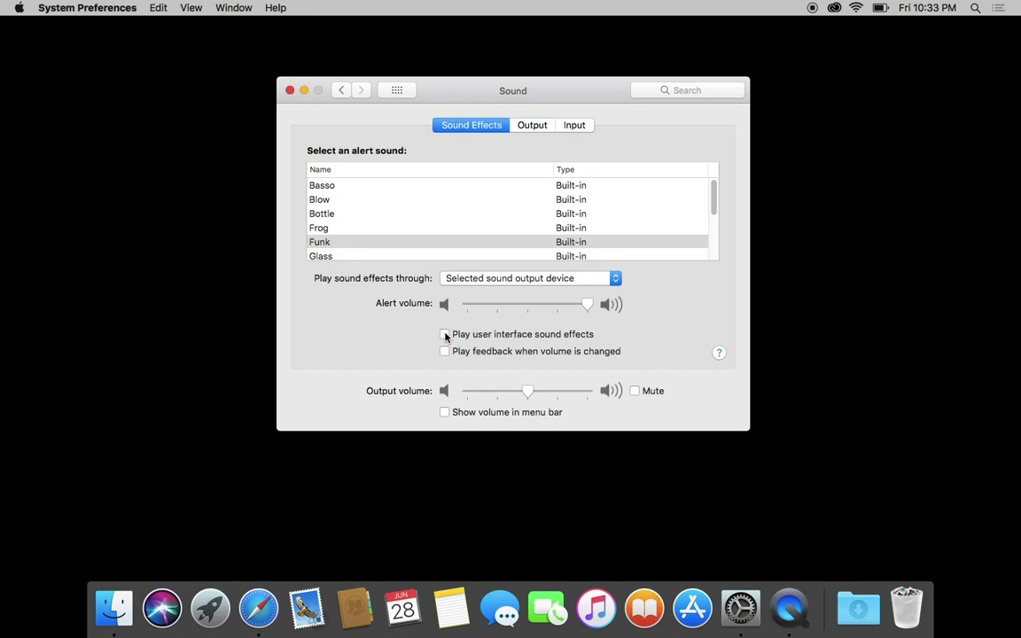
{"action": "left_click", "coordinate": [521, 128]}
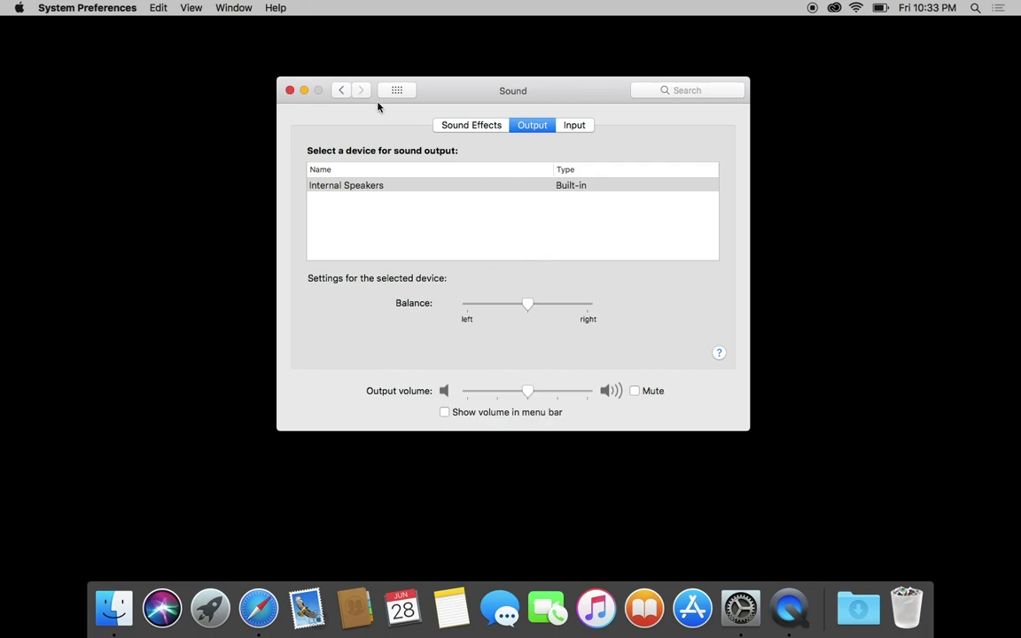
{"action": "left_click", "coordinate": [397, 90]}
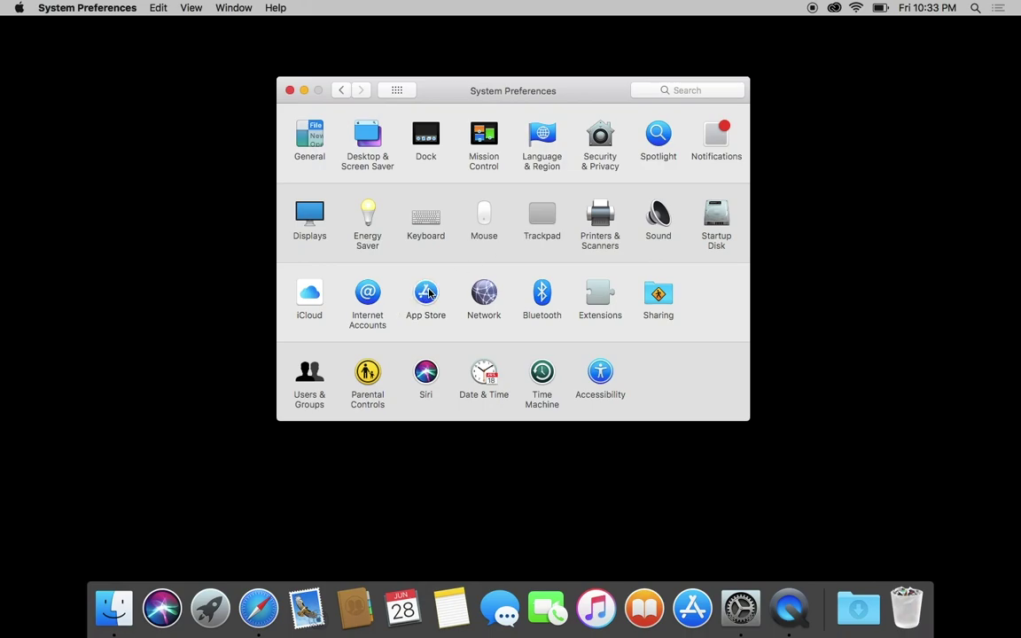
Review the automatic update options and password settings in the App Store preferences
{"action": "left_click", "coordinate": [426, 293]}
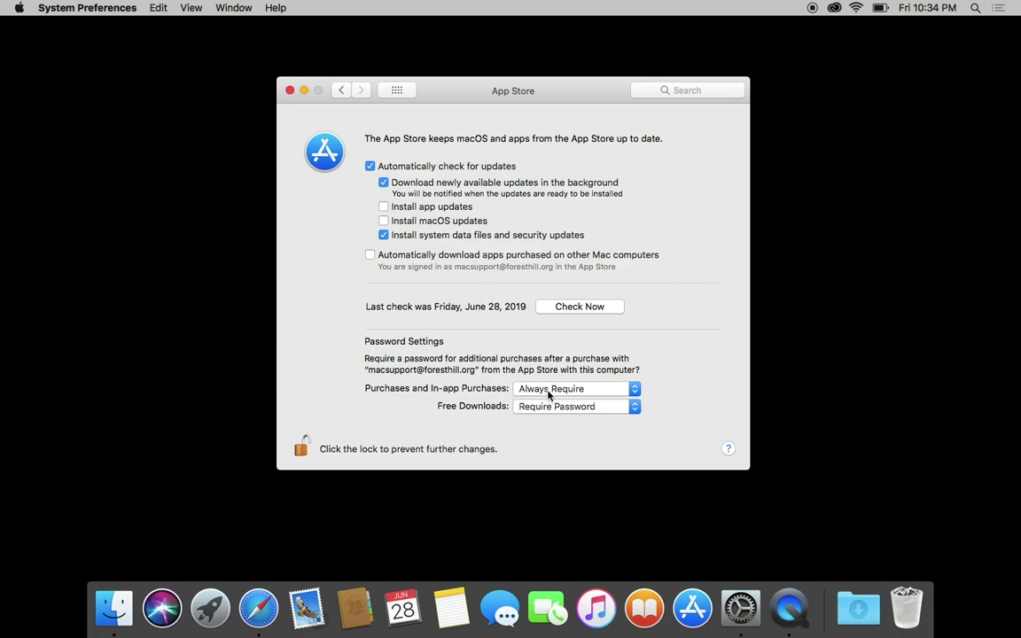
{"action": "left_click", "coordinate": [396, 90]}
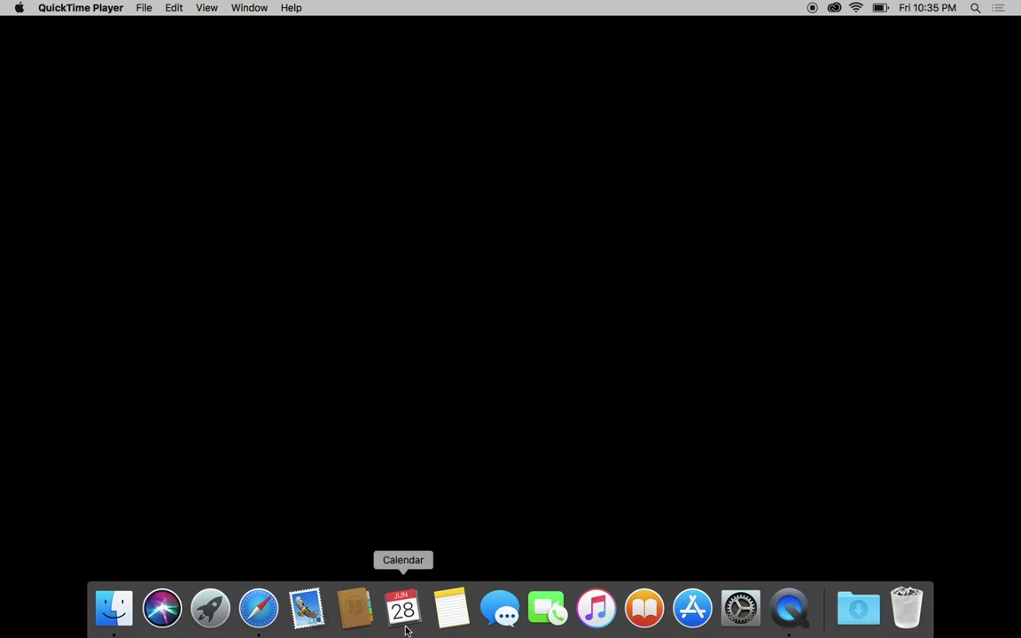
Remove Mail, Contacts, Calendar and Notes from the Dock
{"action": "left_click_drag", "start_coordinate": [406, 603], "coordinate": [406, 359]}
{"action": "left_click_drag", "start_coordinate": [358, 630], "coordinate": [396, 370]}
{"action": "left_click_drag", "start_coordinate": [401, 604], "coordinate": [395, 326]}
{"action": "left_click_drag", "start_coordinate": [379, 631], "coordinate": [383, 358]}
{"action": "left_click", "coordinate": [370, 631]}
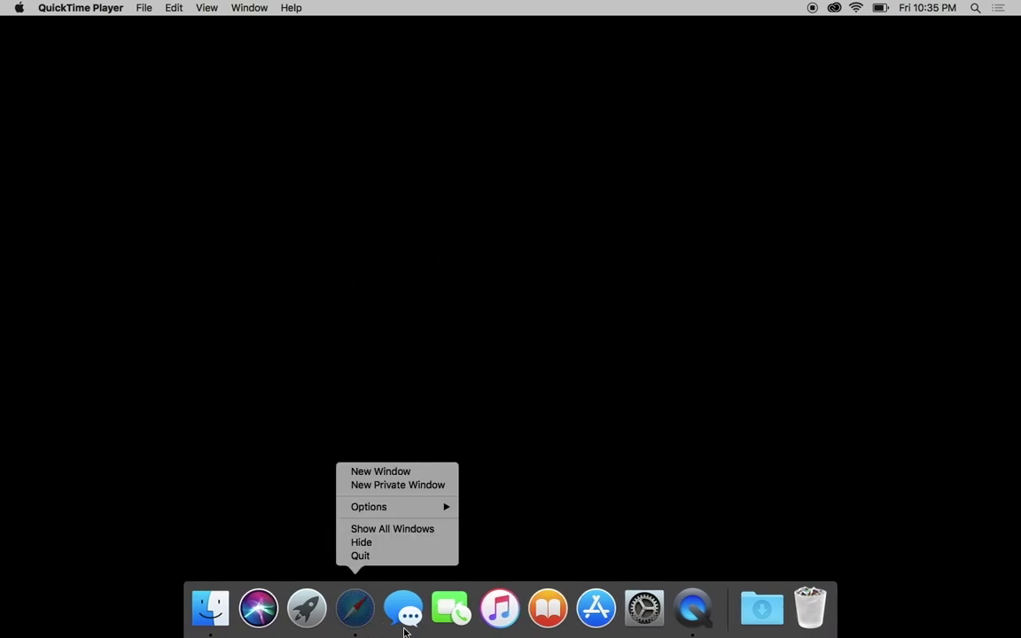
{"action": "left_click", "coordinate": [357, 620]}
Remove Messages, FaceTime, iBooks, Launchpad and Siri from the Dock
{"action": "left_click_drag", "start_coordinate": [410, 628], "coordinate": [416, 469]}
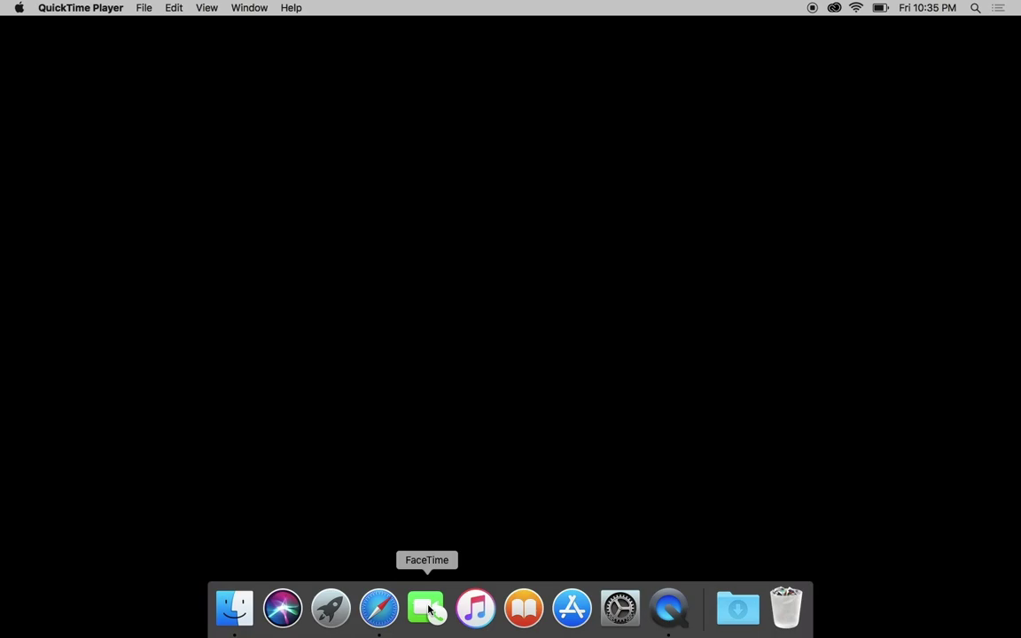
{"action": "left_click_drag", "start_coordinate": [426, 608], "coordinate": [431, 212]}
{"action": "left_click_drag", "start_coordinate": [499, 606], "coordinate": [497, 285]}
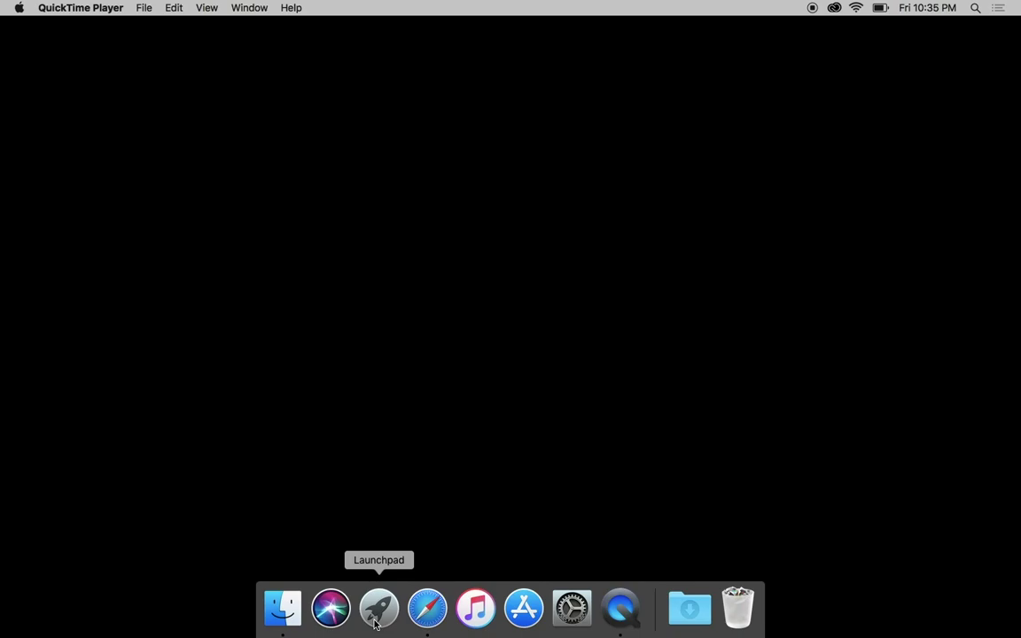
{"action": "left_click_drag", "start_coordinate": [374, 623], "coordinate": [395, 434]}
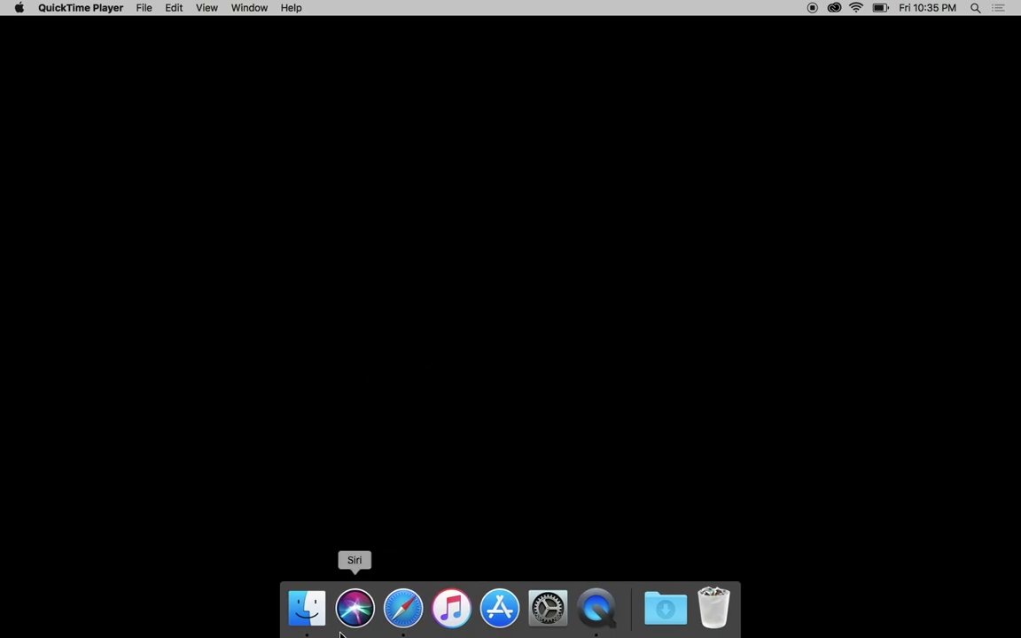
{"action": "left_click_drag", "start_coordinate": [340, 631], "coordinate": [368, 410]}
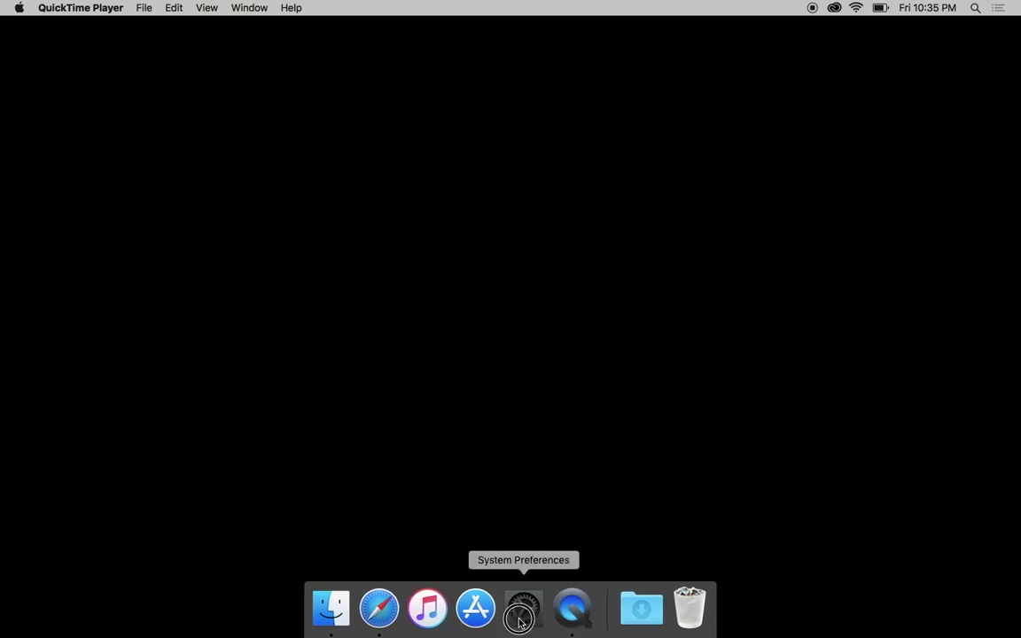
Reorder the Dock so System Preferences directly follows Finder and App Store comes right after it
{"action": "left_click_drag", "start_coordinate": [519, 622], "coordinate": [370, 614]}
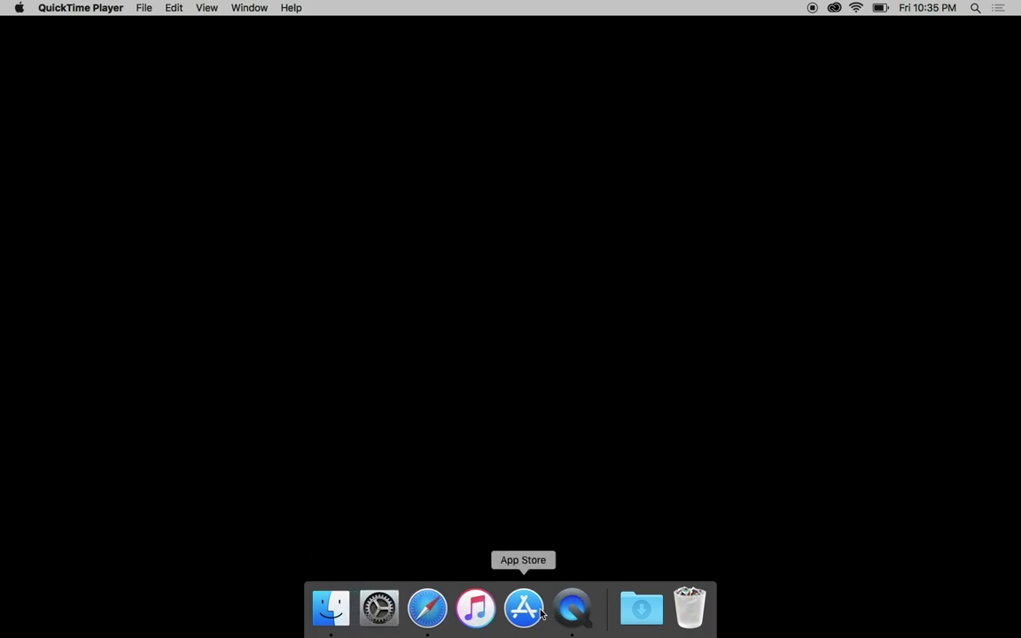
{"action": "left_click_drag", "start_coordinate": [540, 614], "coordinate": [434, 611]}
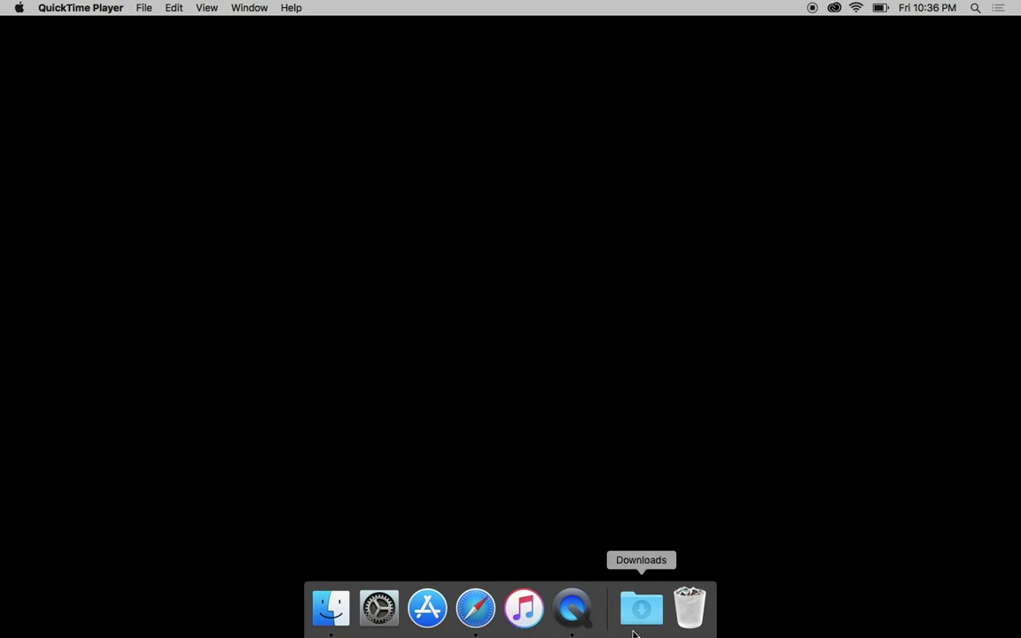
Switch to Finder and set its preferences to show hard disks on the desktop
{"action": "left_click", "coordinate": [322, 625]}
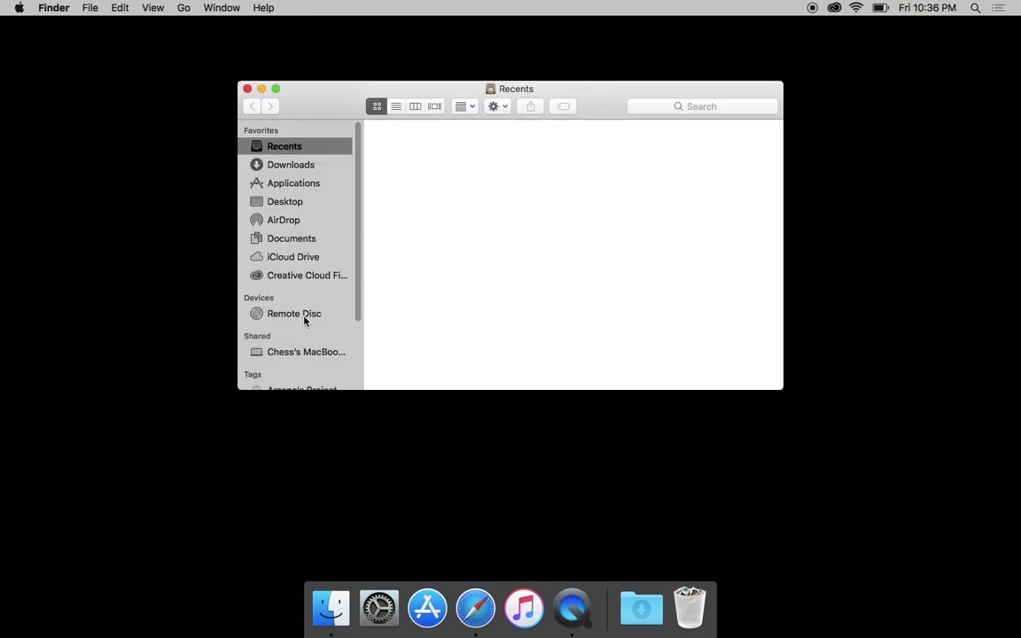
{"action": "left_click", "coordinate": [288, 355]}
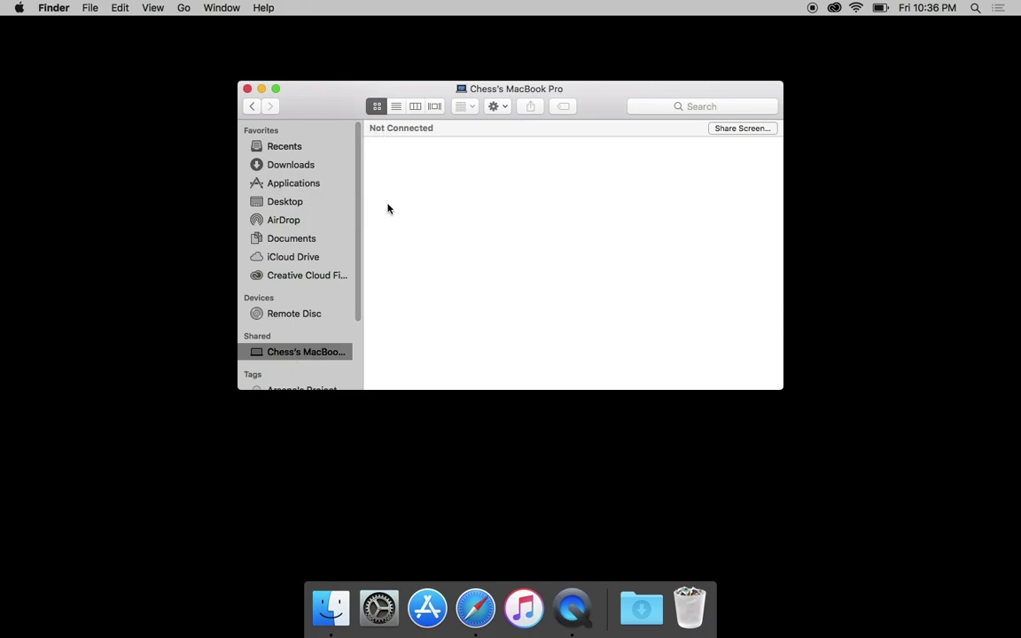
{"action": "left_click", "coordinate": [43, 7]}
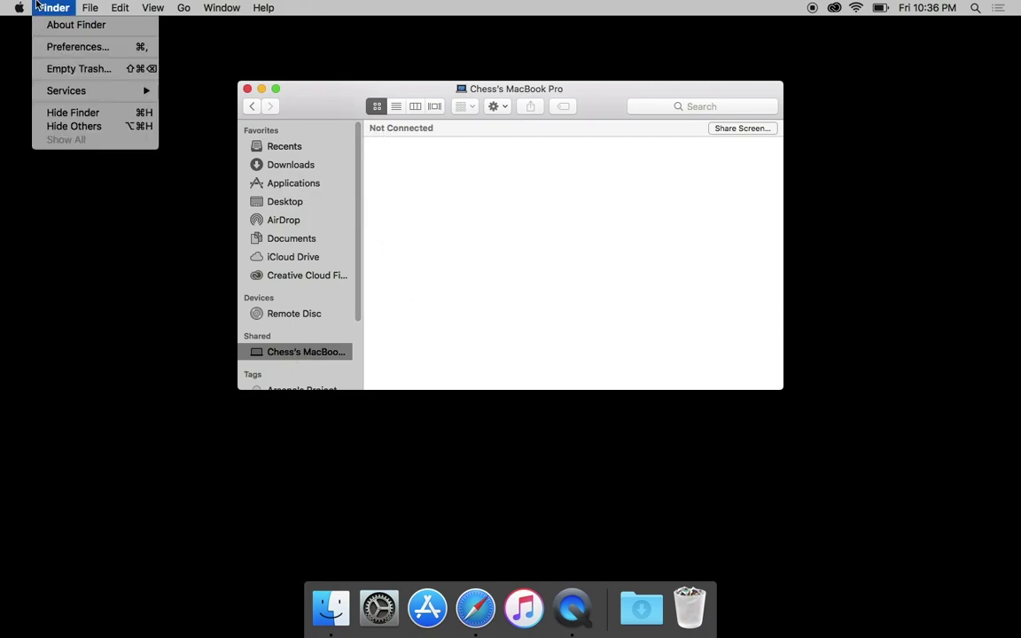
{"action": "left_click", "coordinate": [74, 52]}
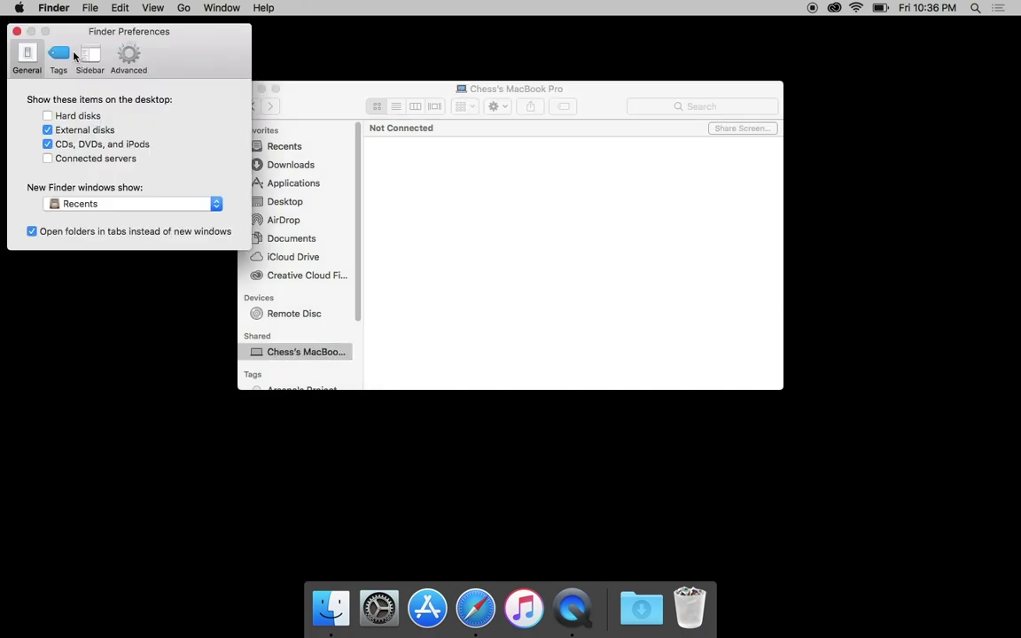
{"action": "left_click", "coordinate": [88, 121]}
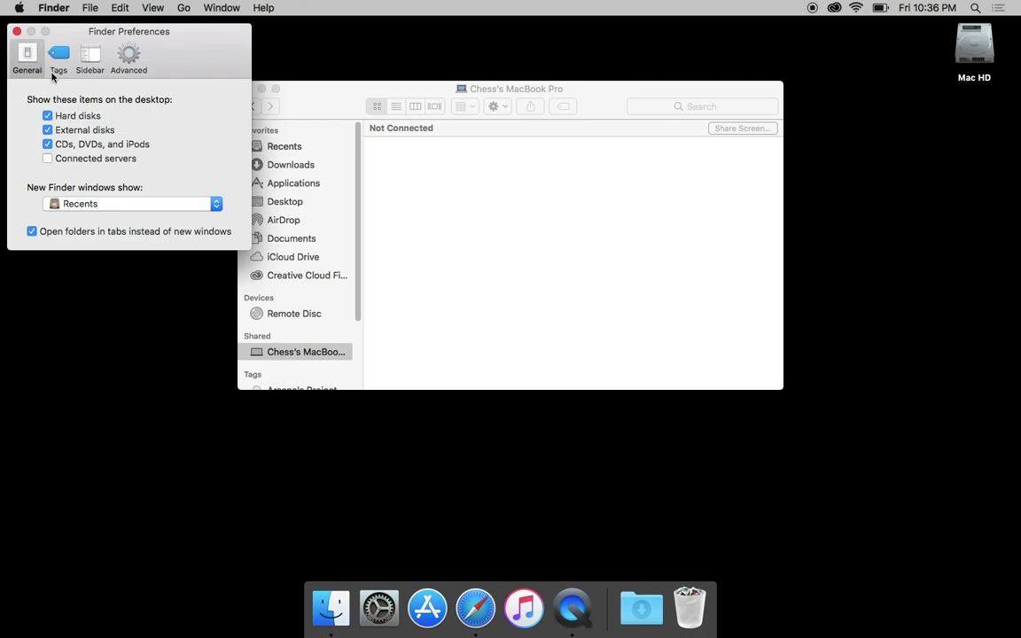
Open the Mac HD drive and add its Applications folder to the Dock just before Downloads
{"action": "left_click", "coordinate": [983, 45]}
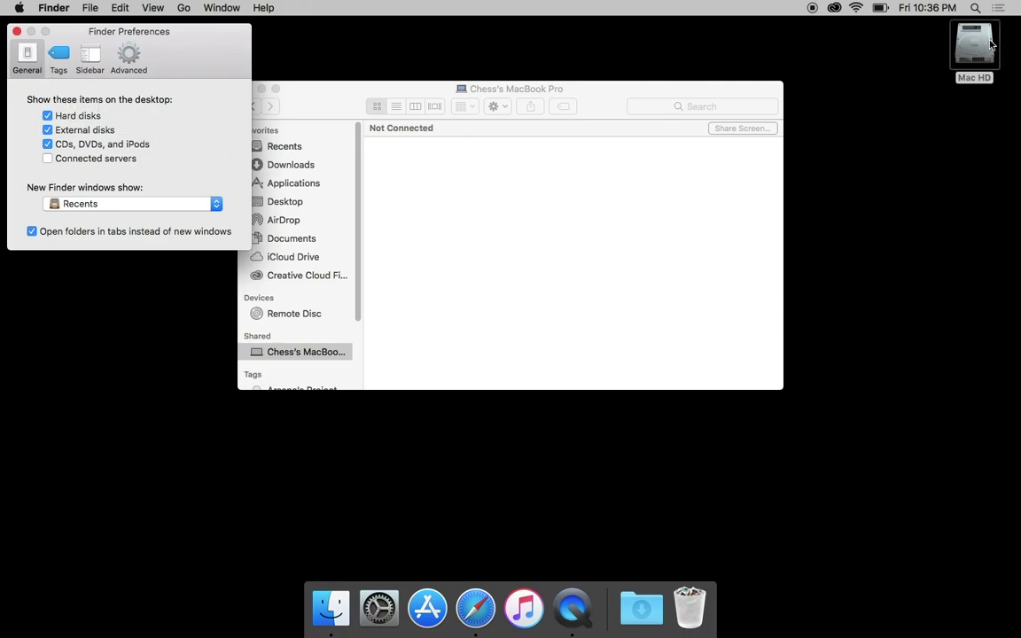
{"action": "double_click", "coordinate": [991, 45]}
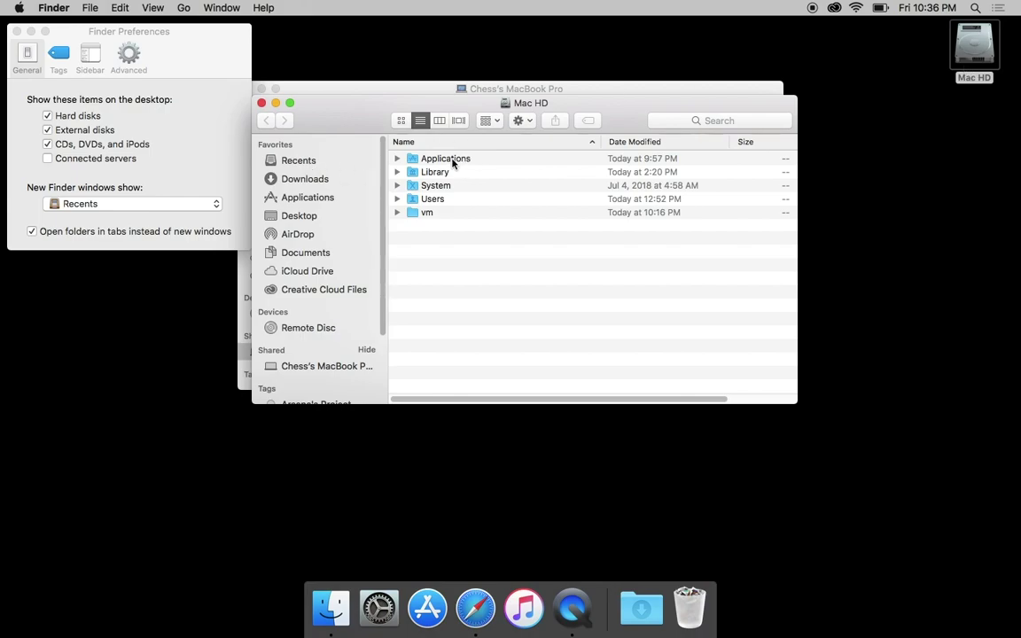
{"action": "left_click", "coordinate": [451, 159]}
{"action": "left_click_drag", "start_coordinate": [451, 160], "coordinate": [611, 607]}
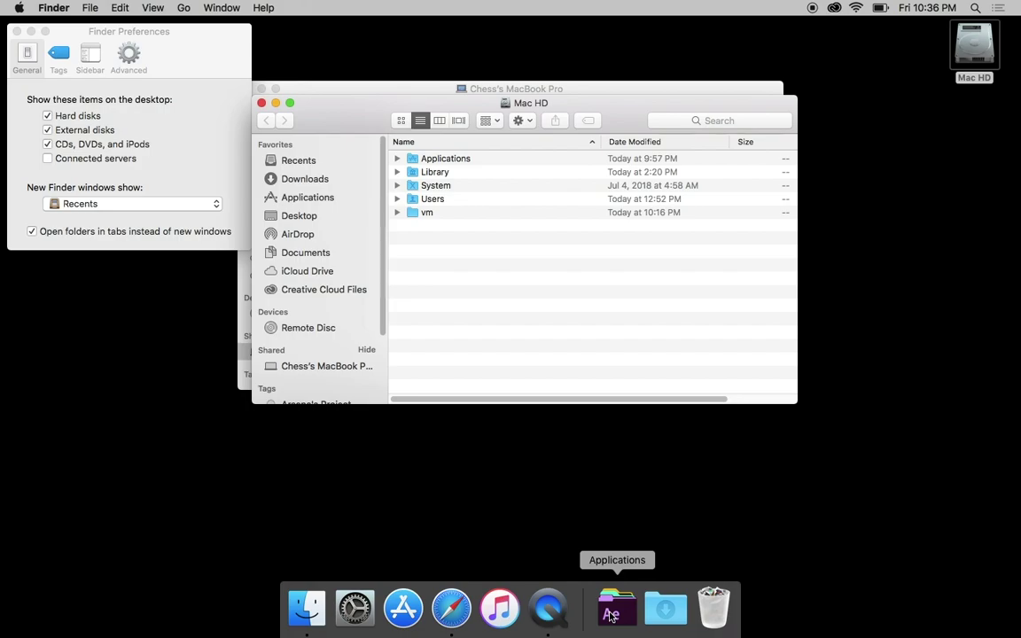
Check the Applications folder in the Dock, and set new Finder windows to show the Desktop
{"action": "left_click", "coordinate": [611, 611]}
{"action": "left_click", "coordinate": [611, 599]}
{"action": "left_click", "coordinate": [213, 67]}
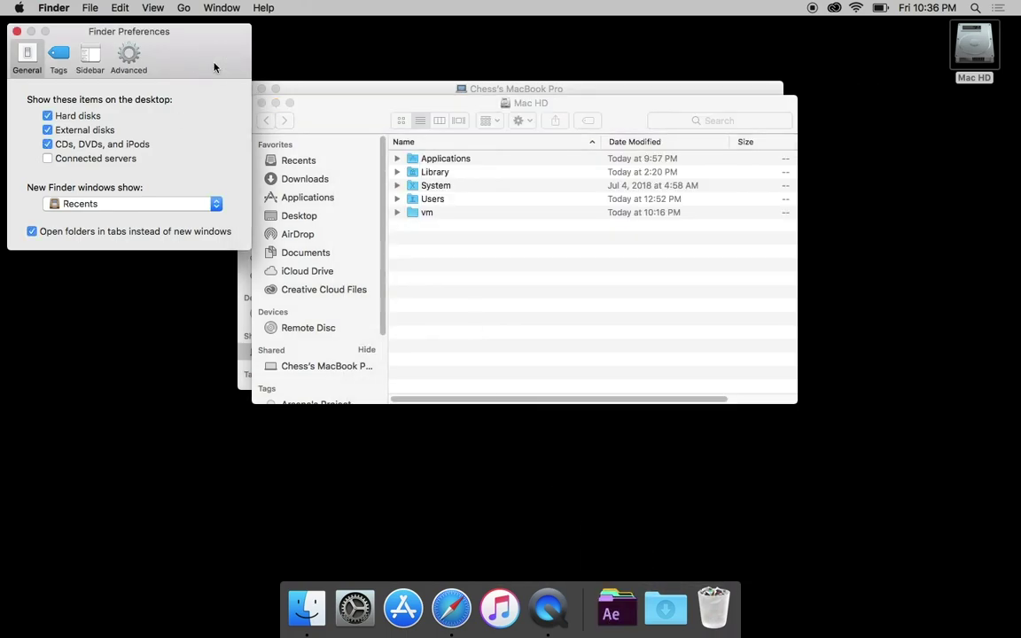
{"action": "left_click", "coordinate": [70, 203]}
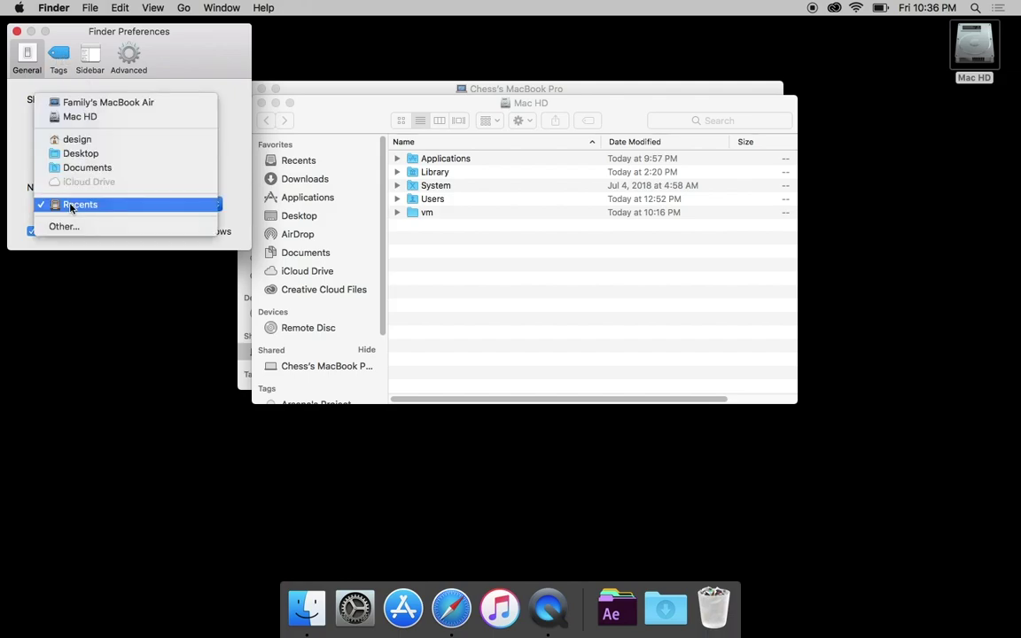
{"action": "left_click", "coordinate": [81, 154]}
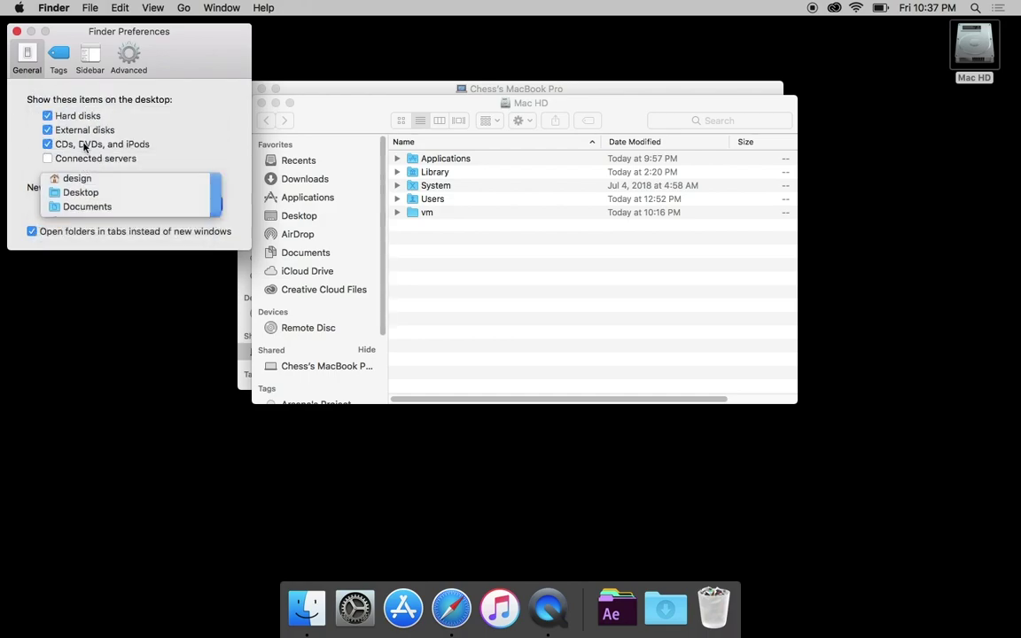
Remove Recents, iCloud Drive and Recent Tags from the Finder sidebar, and enable showing all filename extensions
{"action": "left_click", "coordinate": [93, 58]}
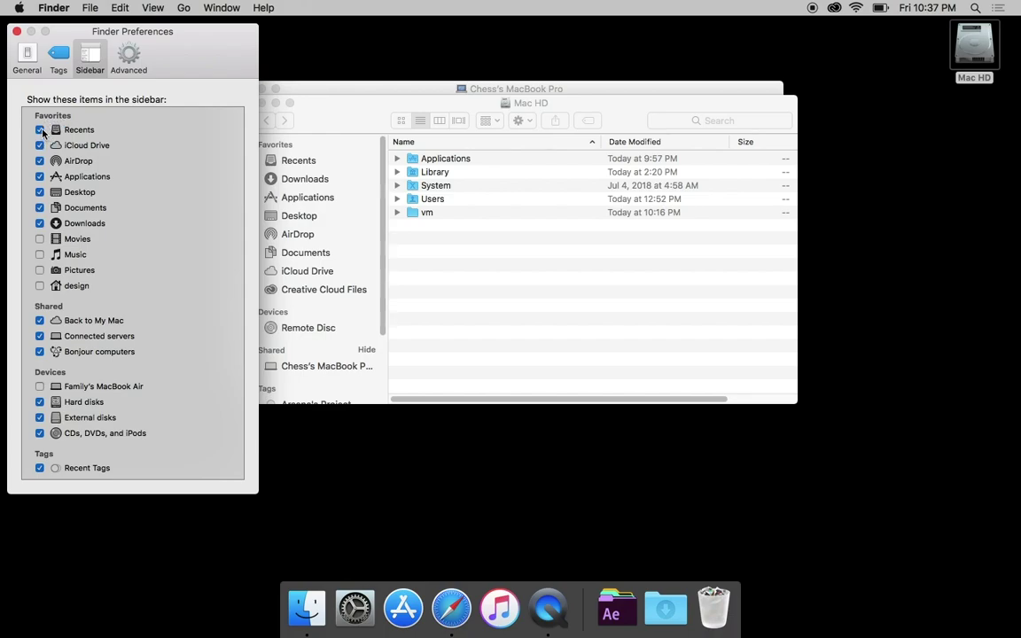
{"action": "left_click", "coordinate": [40, 131]}
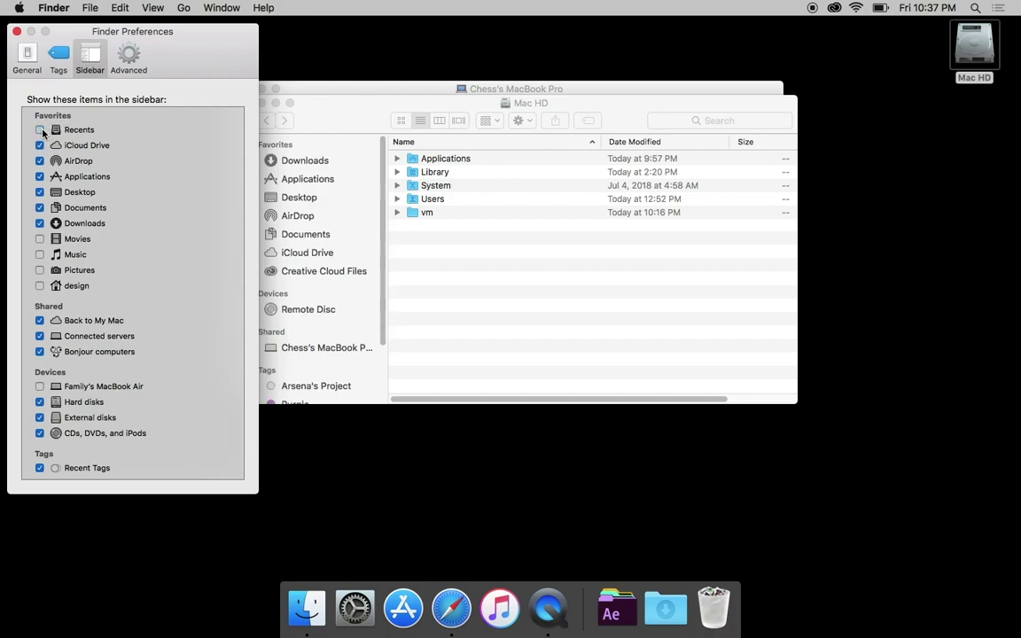
{"action": "left_click", "coordinate": [40, 147]}
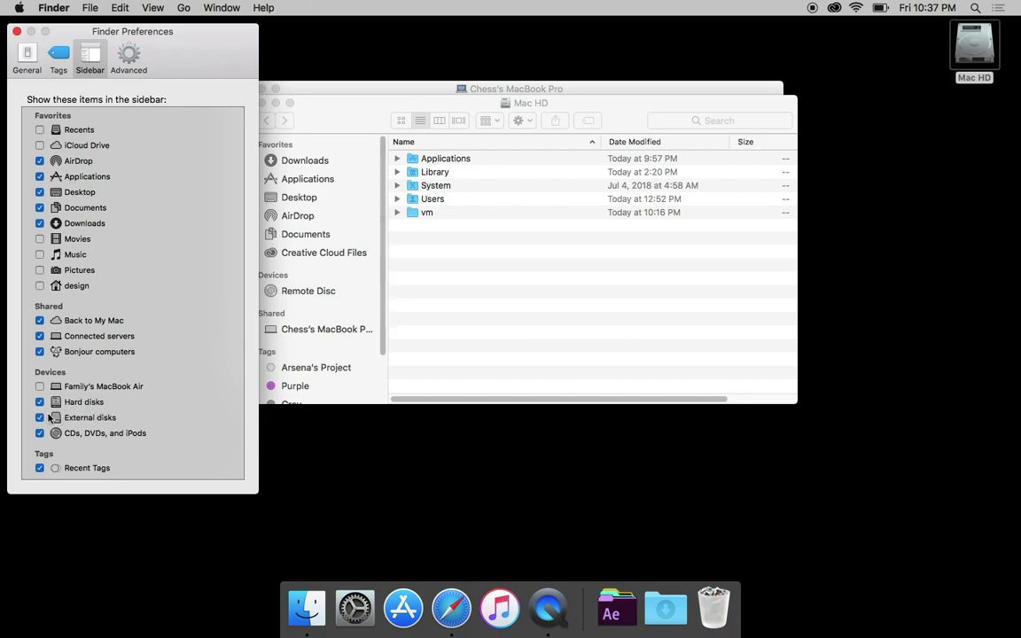
{"action": "left_click", "coordinate": [40, 468]}
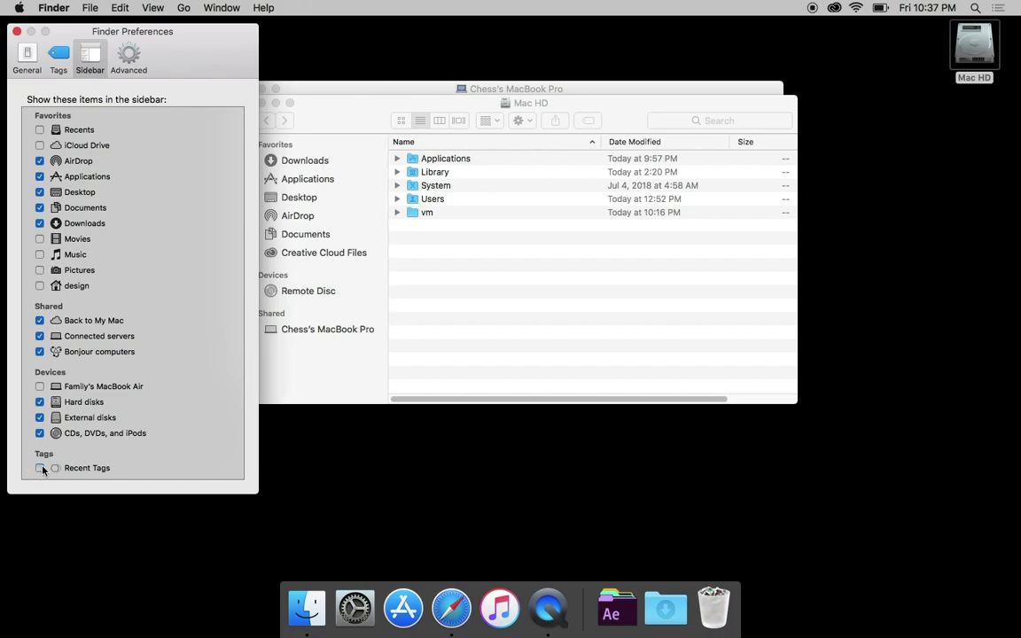
{"action": "left_click", "coordinate": [126, 59]}
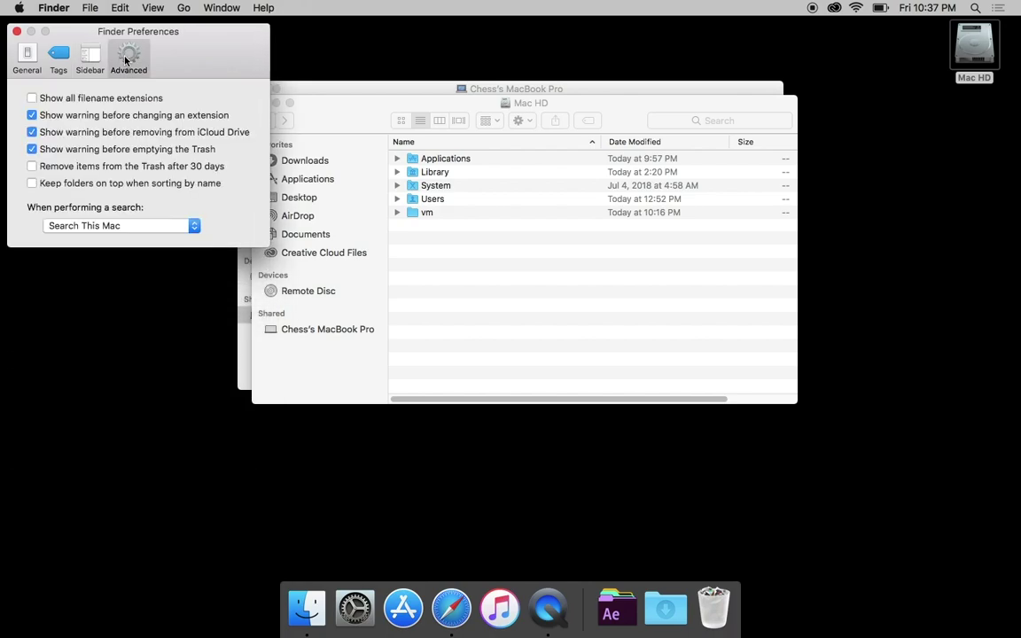
{"action": "left_click", "coordinate": [127, 103]}
Show AirDrop in the Mac HD window and set who can discover this Mac to No One
{"action": "left_click", "coordinate": [504, 360]}
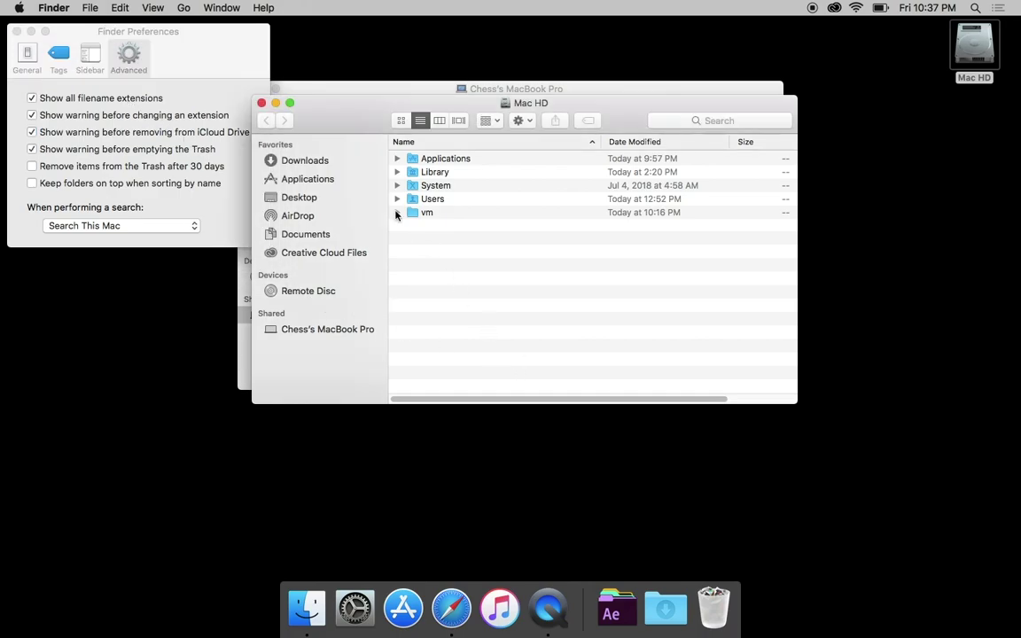
{"action": "left_click", "coordinate": [317, 215]}
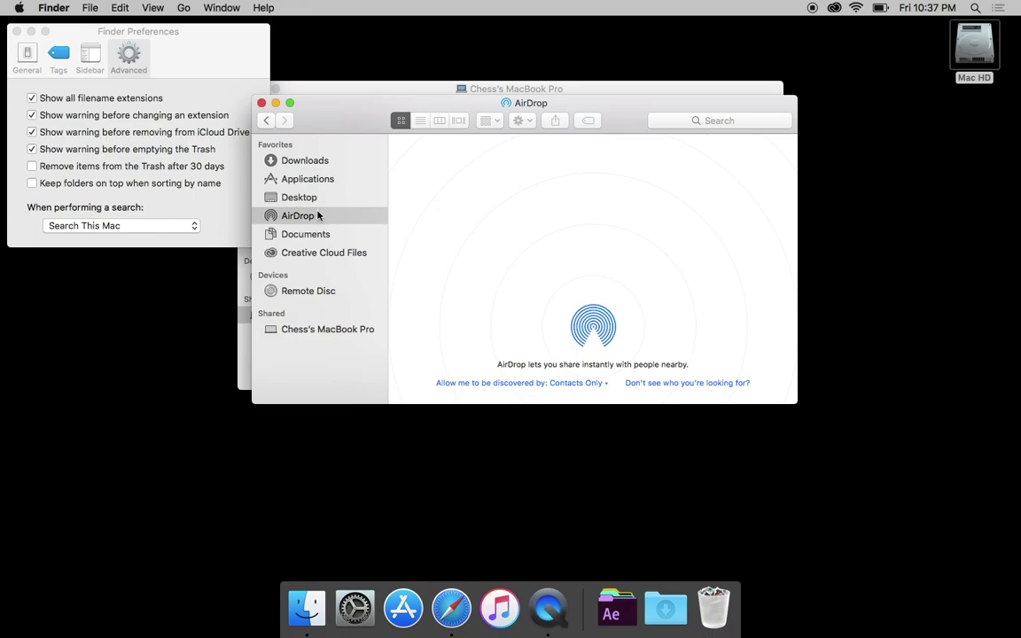
{"action": "left_click", "coordinate": [556, 384]}
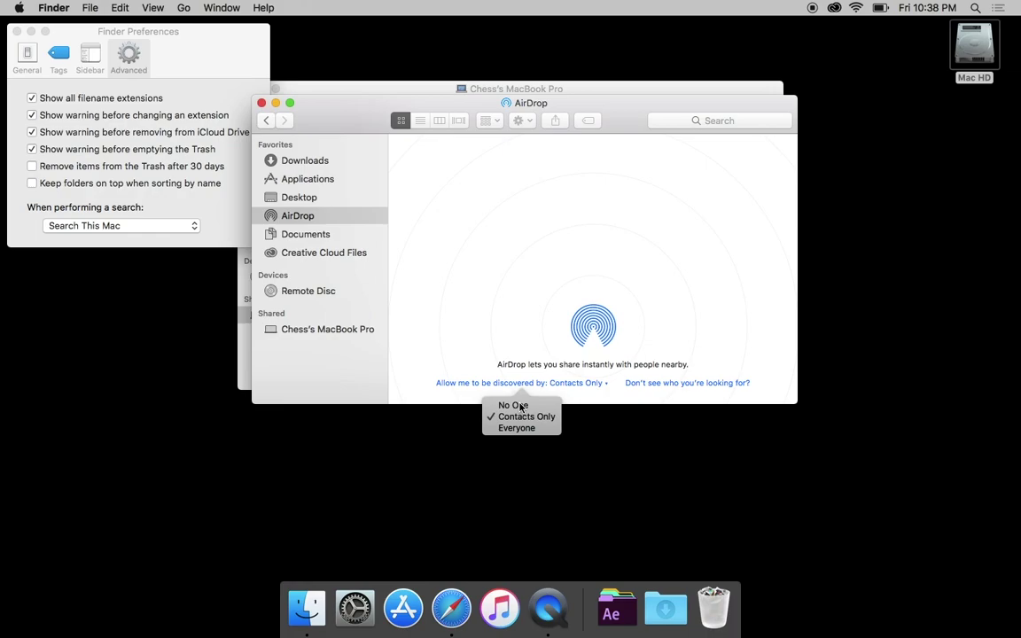
{"action": "left_click", "coordinate": [520, 406]}
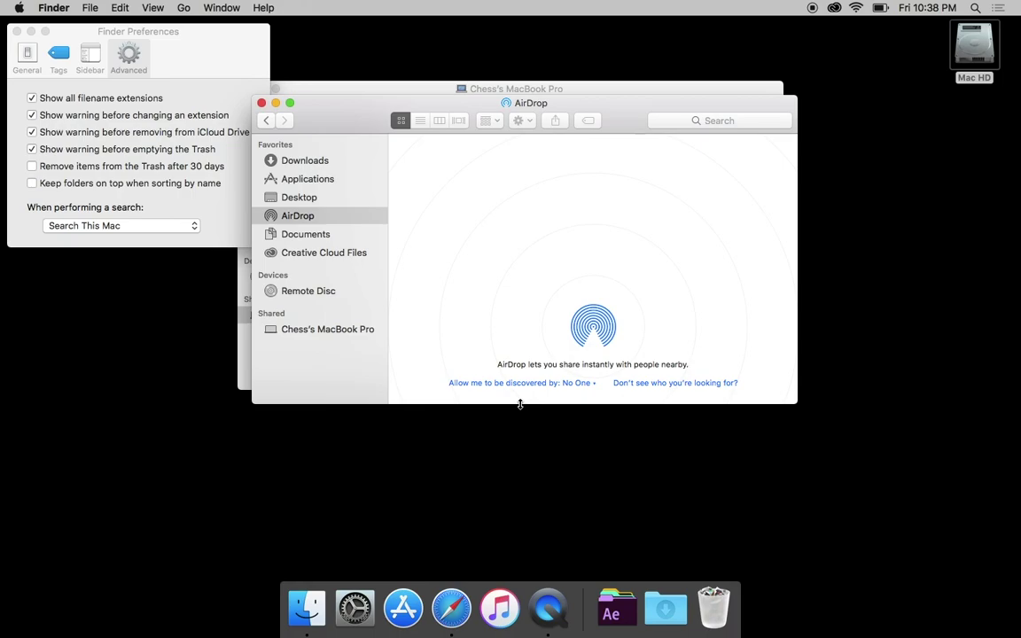
Bring up the desktop's view options and close the Finder Preferences and both open Finder windows
{"action": "right_click", "coordinate": [898, 265]}
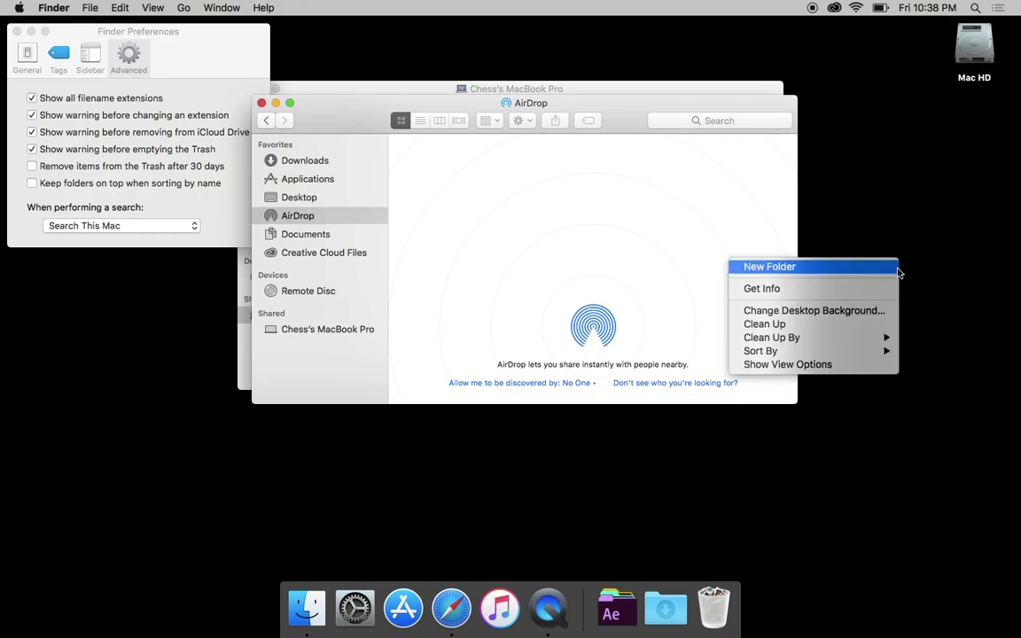
{"action": "left_click", "coordinate": [877, 364]}
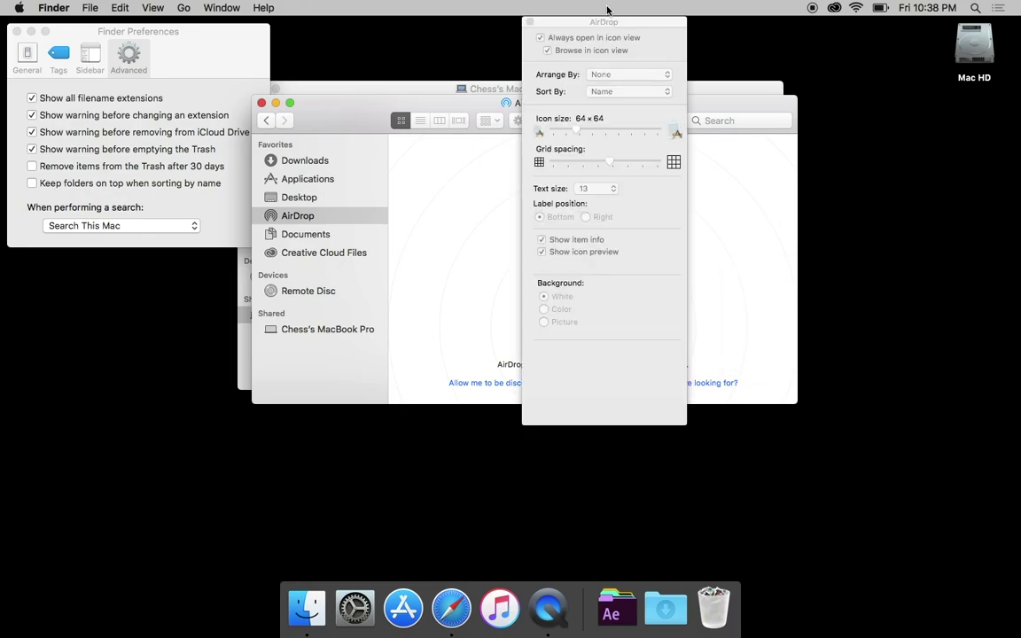
{"action": "left_click_drag", "start_coordinate": [546, 19], "coordinate": [565, 42]}
{"action": "left_click", "coordinate": [262, 103]}
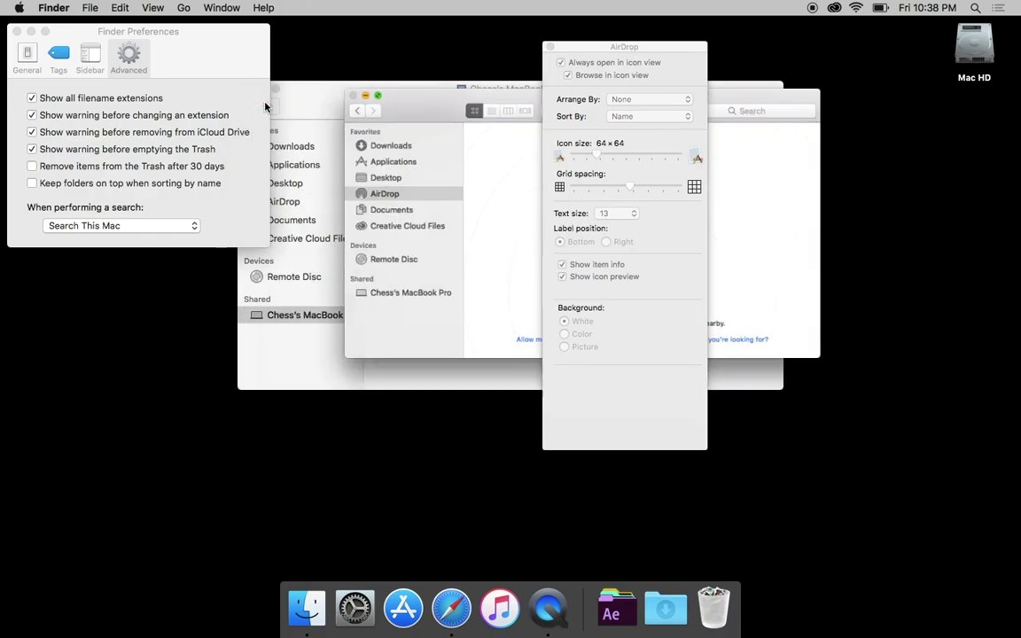
{"action": "left_click", "coordinate": [17, 31]}
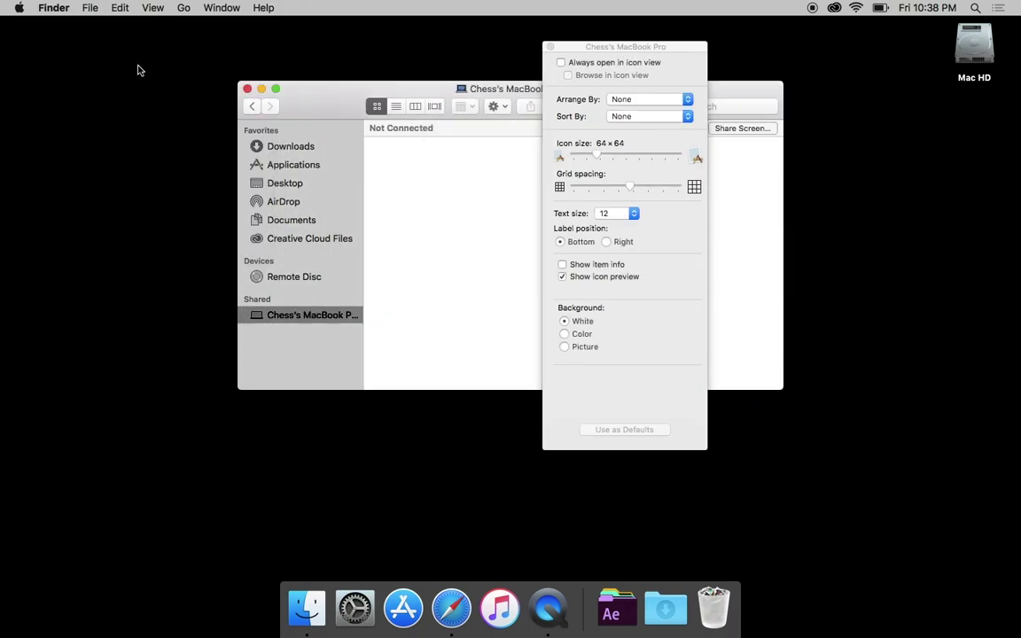
{"action": "left_click", "coordinate": [248, 90]}
{"action": "left_click", "coordinate": [634, 46]}
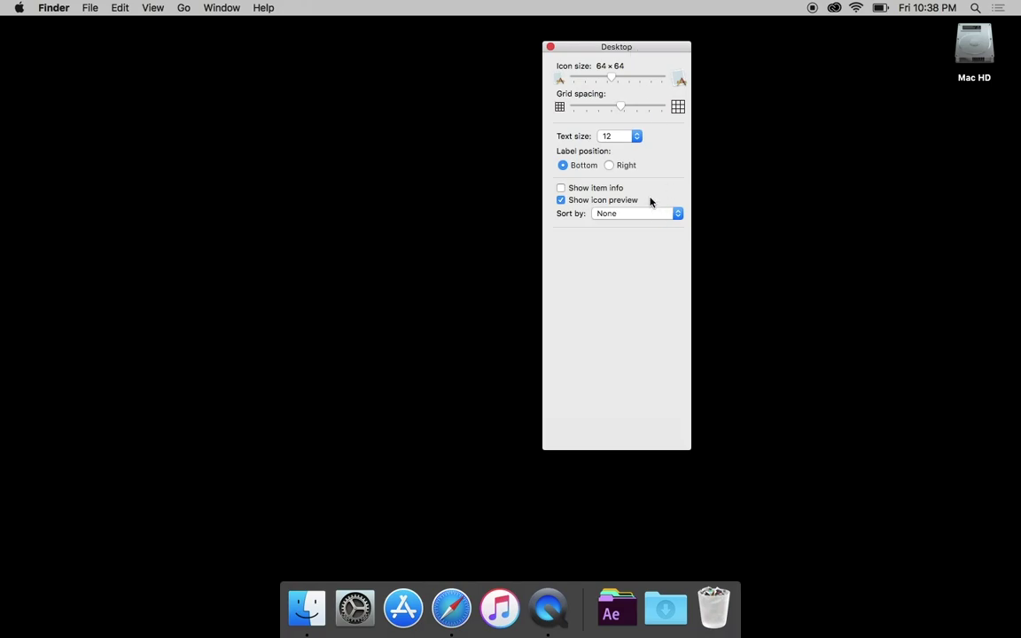
Set the desktop icons' sort option to Snap to Grid
{"action": "left_click", "coordinate": [630, 217]}
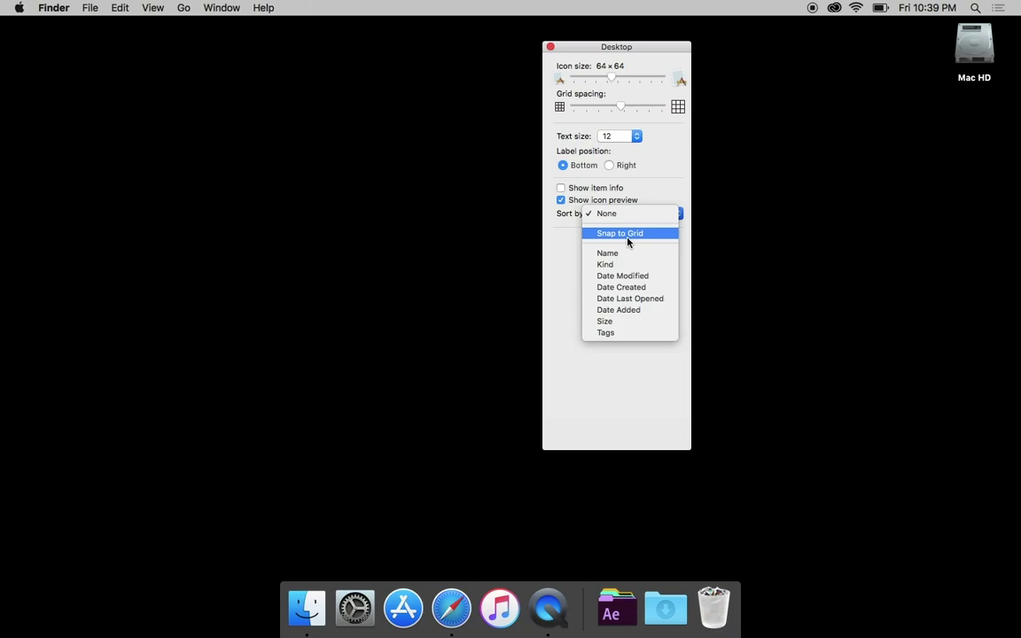
{"action": "left_click", "coordinate": [627, 237]}
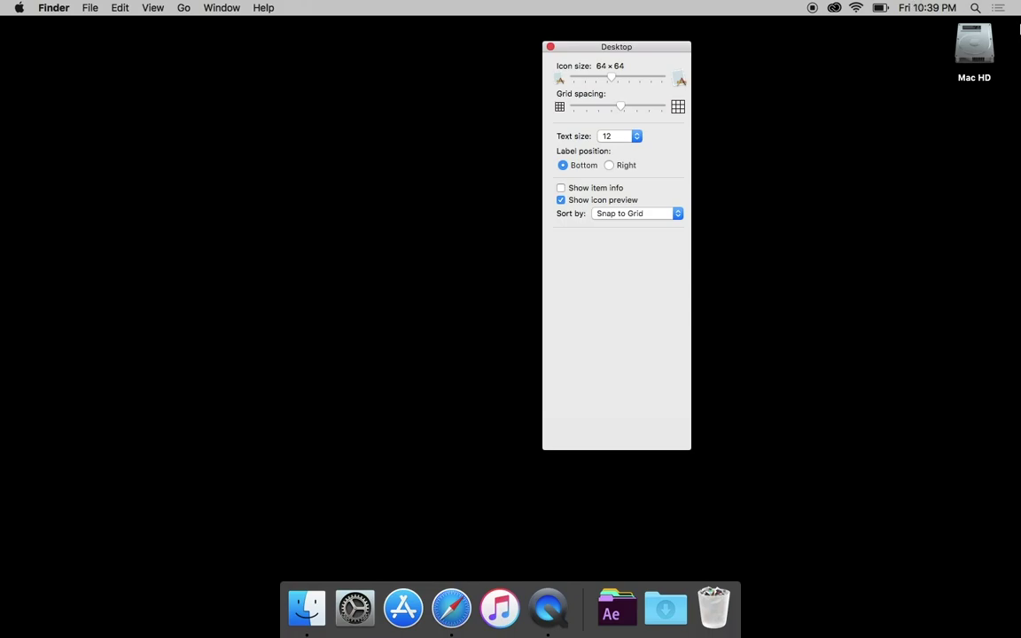
{"action": "left_click", "coordinate": [974, 53]}
{"action": "left_click", "coordinate": [964, 158]}
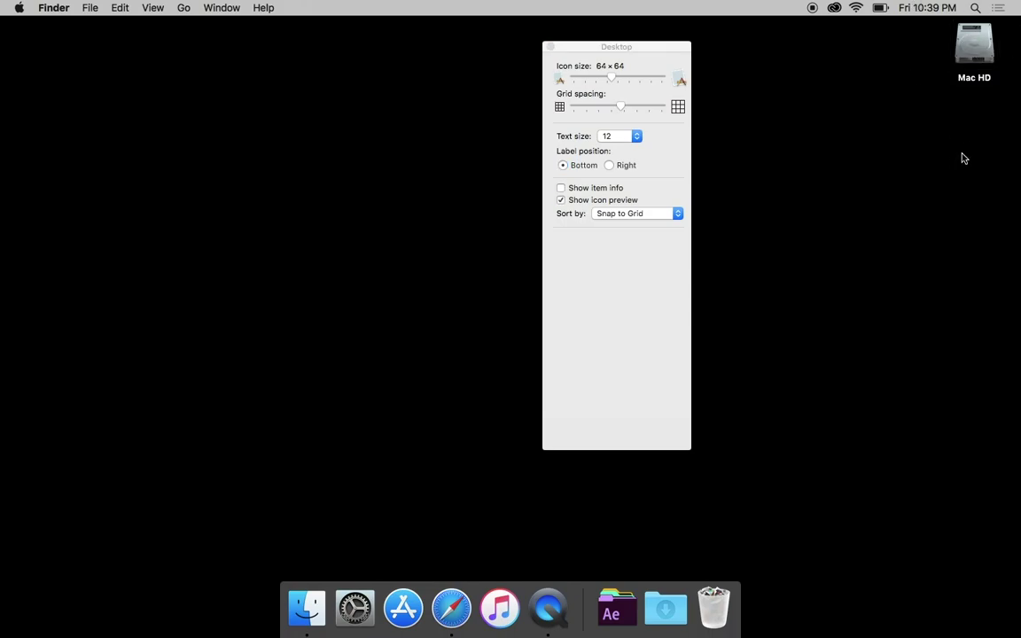